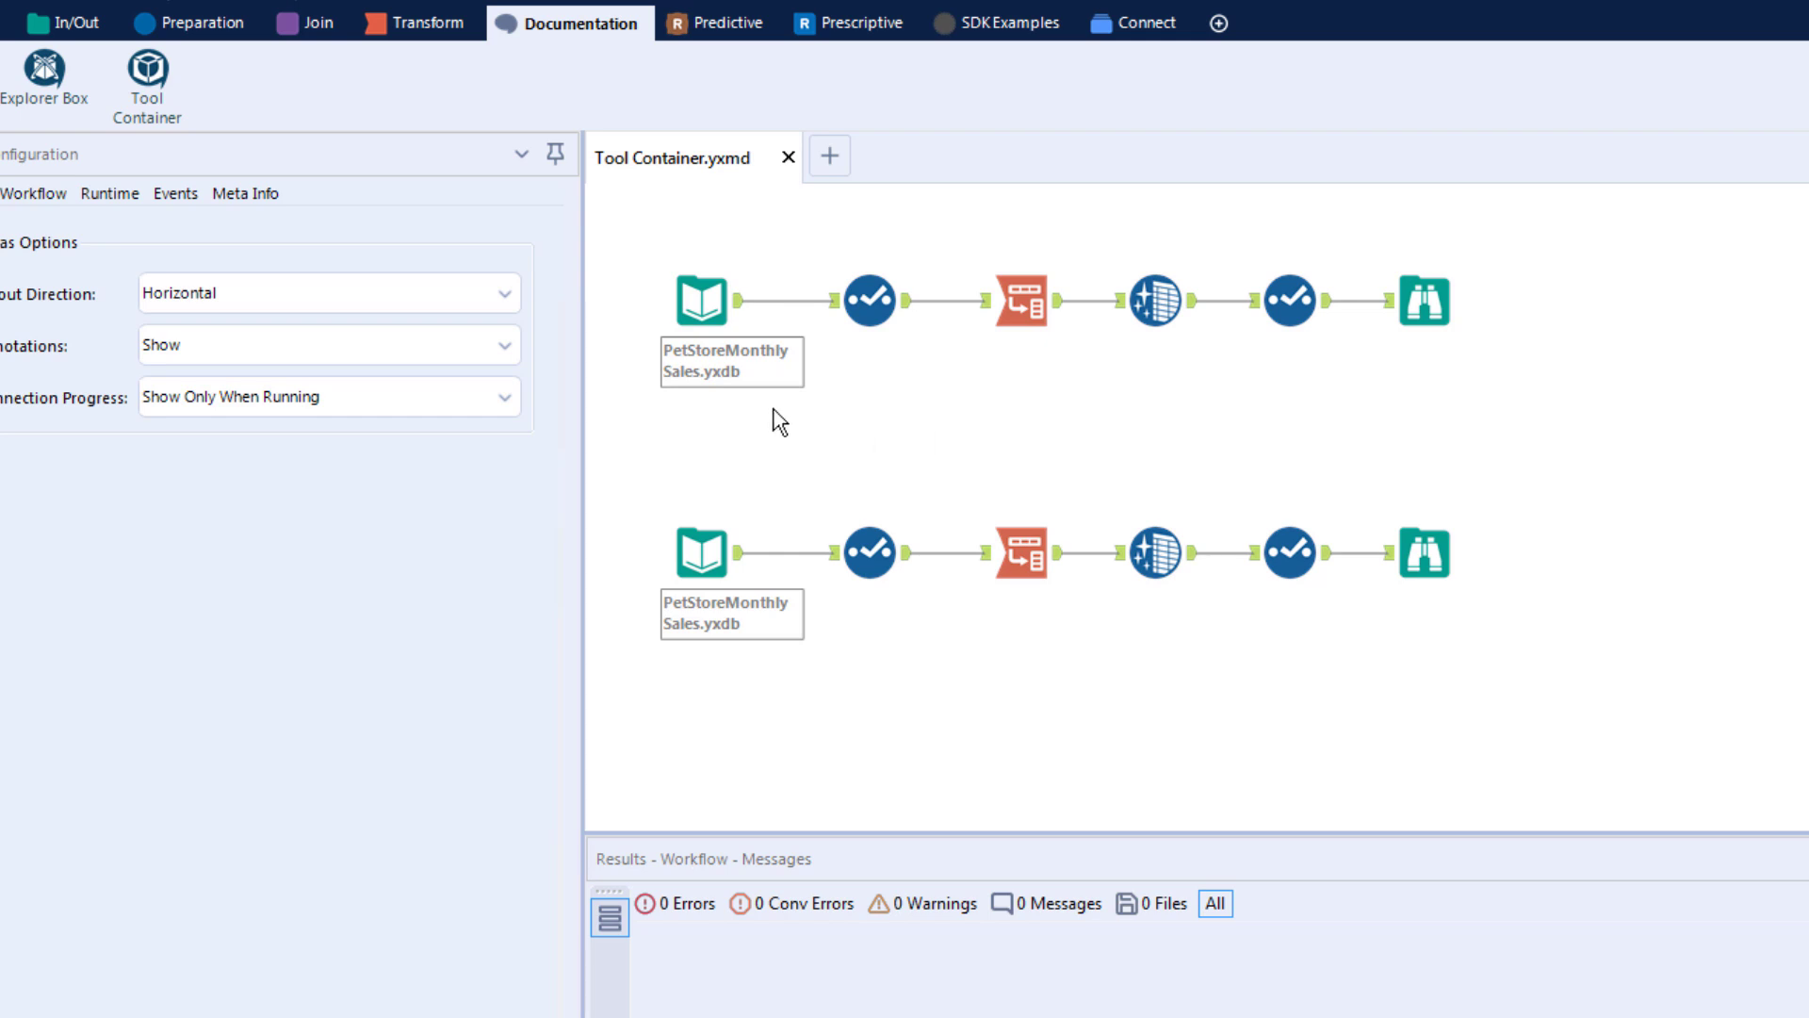
# Step: Add a tool container to the canvas and fit it around the upper PetStoreMonthlySales workflow
pyautogui.moveTo(148, 74); pyautogui.dragTo(923, 407)
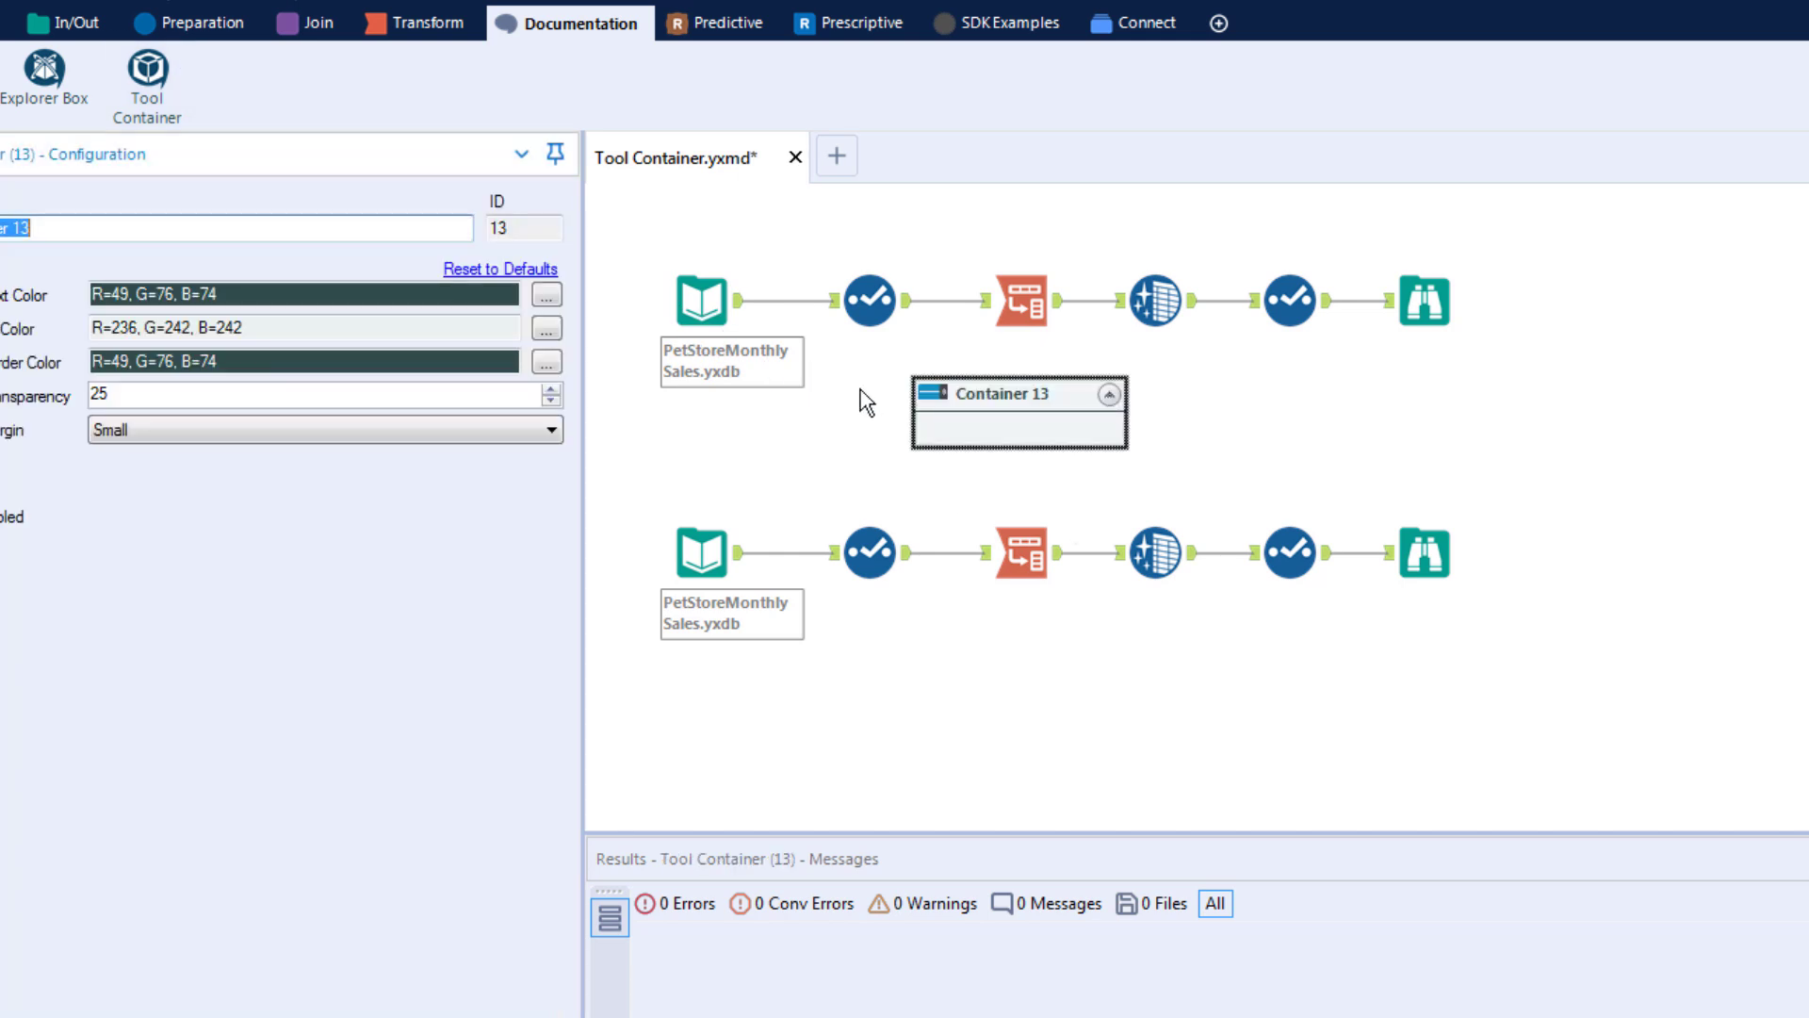
pyautogui.moveTo(650, 249); pyautogui.dragTo(1478, 358)
pyautogui.moveTo(1024, 298); pyautogui.dragTo(1026, 414)
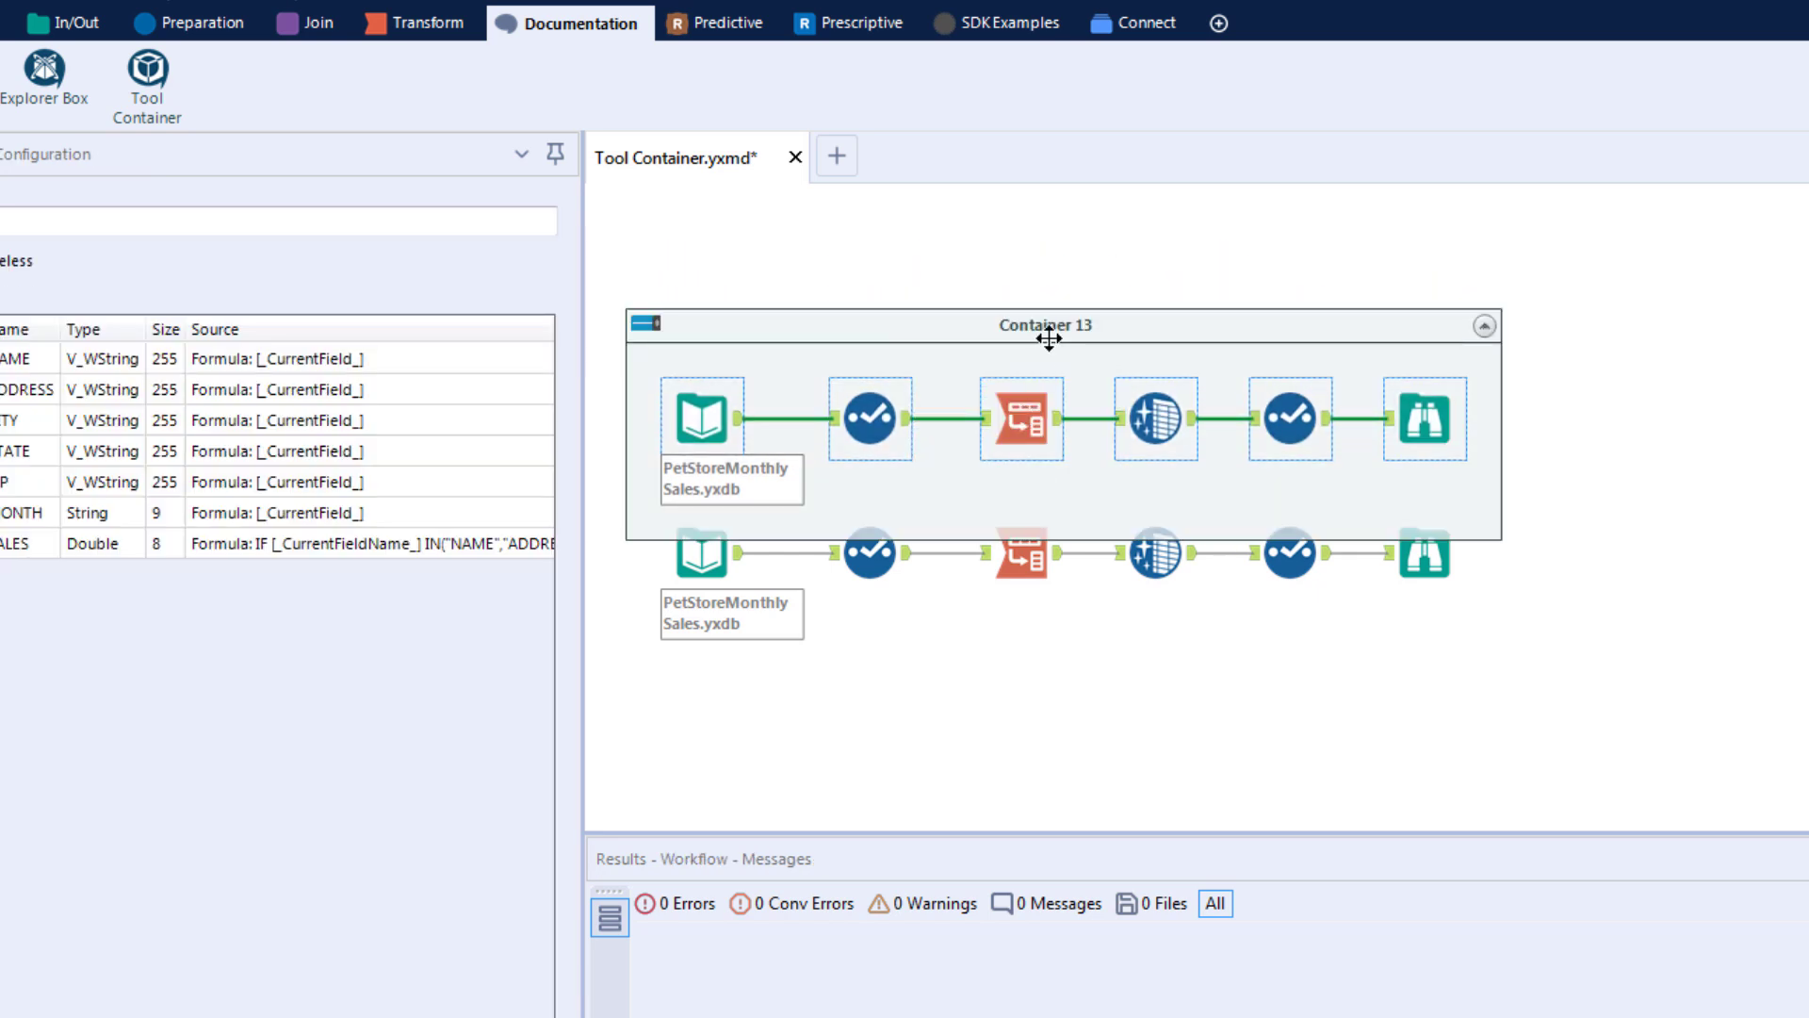
pyautogui.moveTo(1048, 325); pyautogui.dragTo(1050, 242)
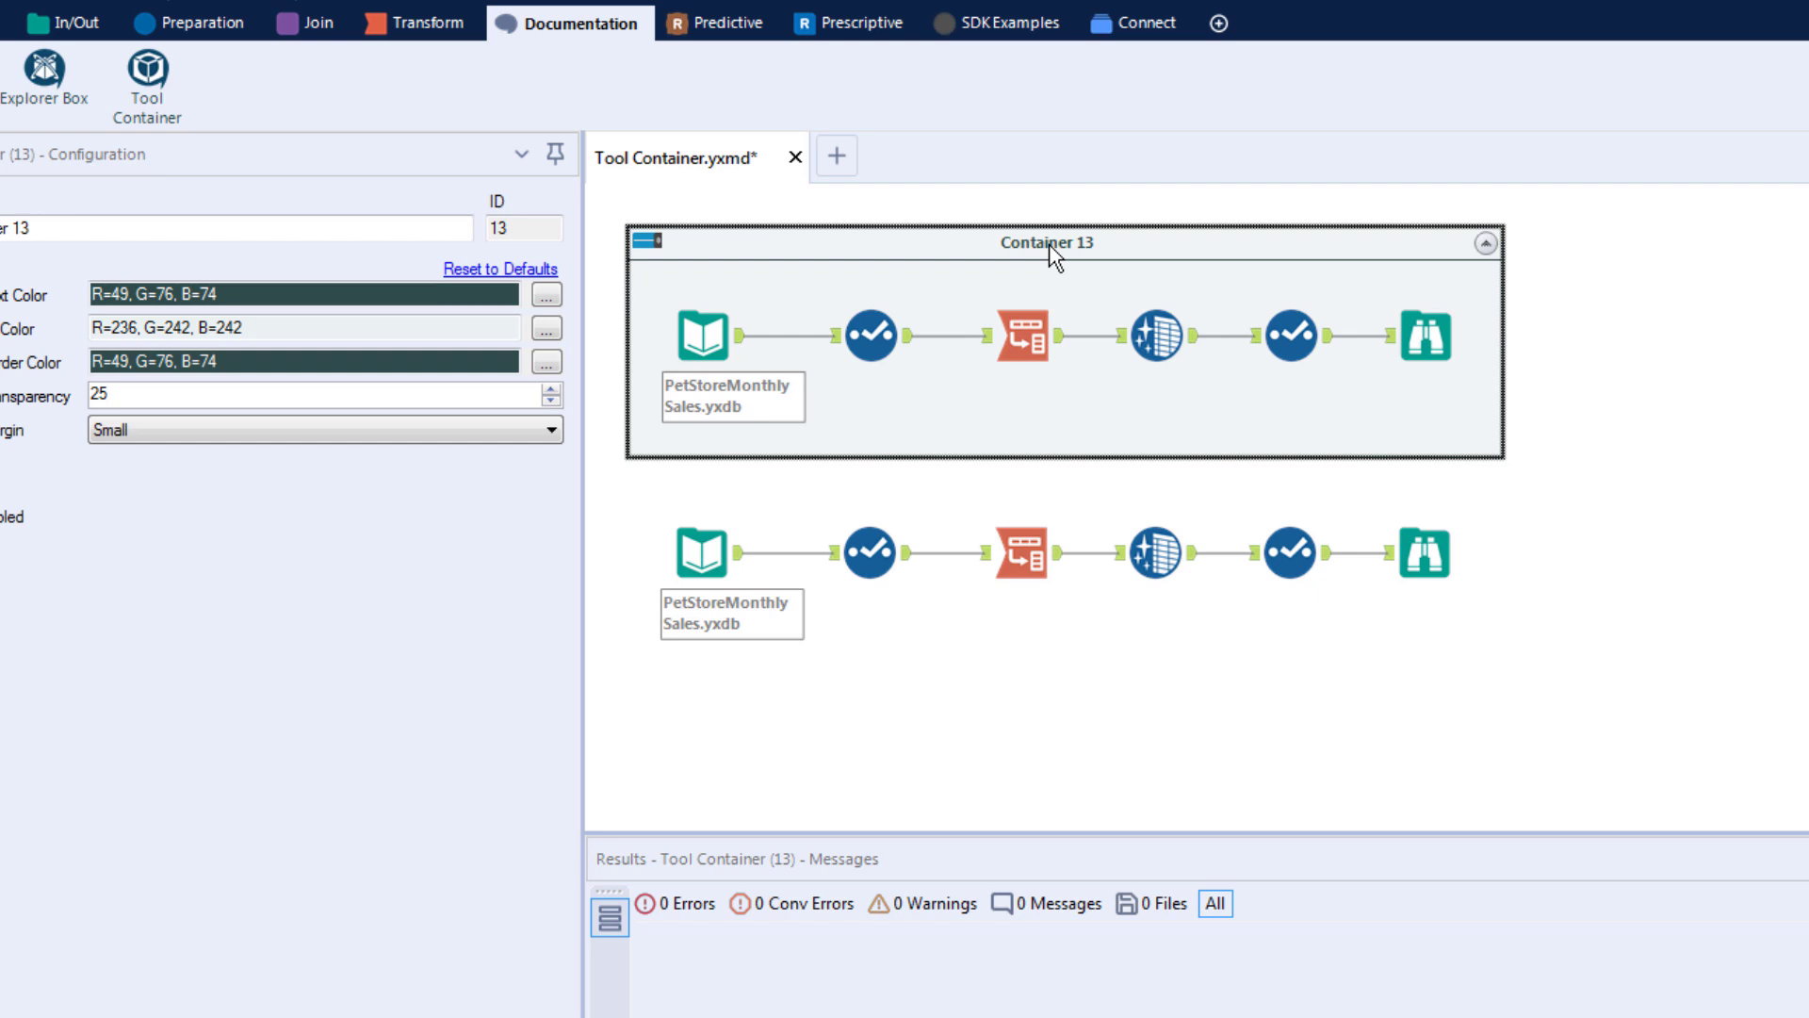
# Step: Select all tools of the lower workflow and add them to a new container, then arrange both containers
pyautogui.moveTo(647, 489); pyautogui.dragTo(1498, 635)
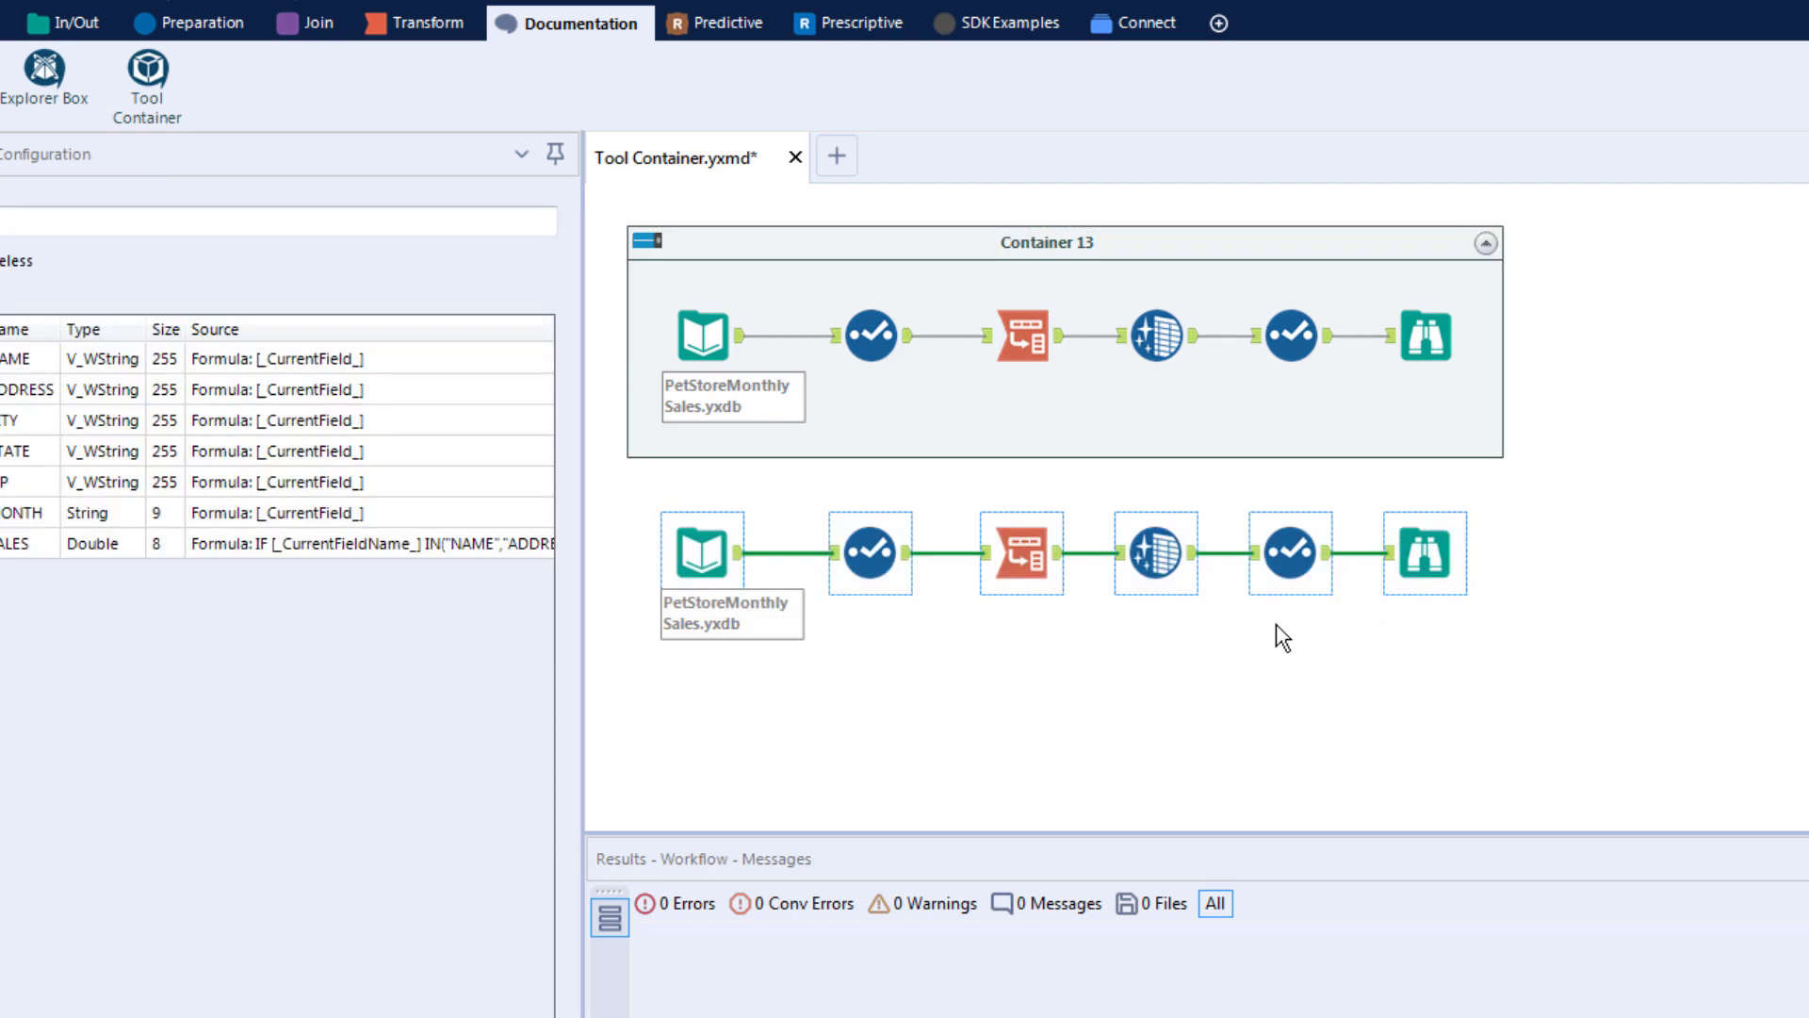
pyautogui.rightClick(1038, 562)
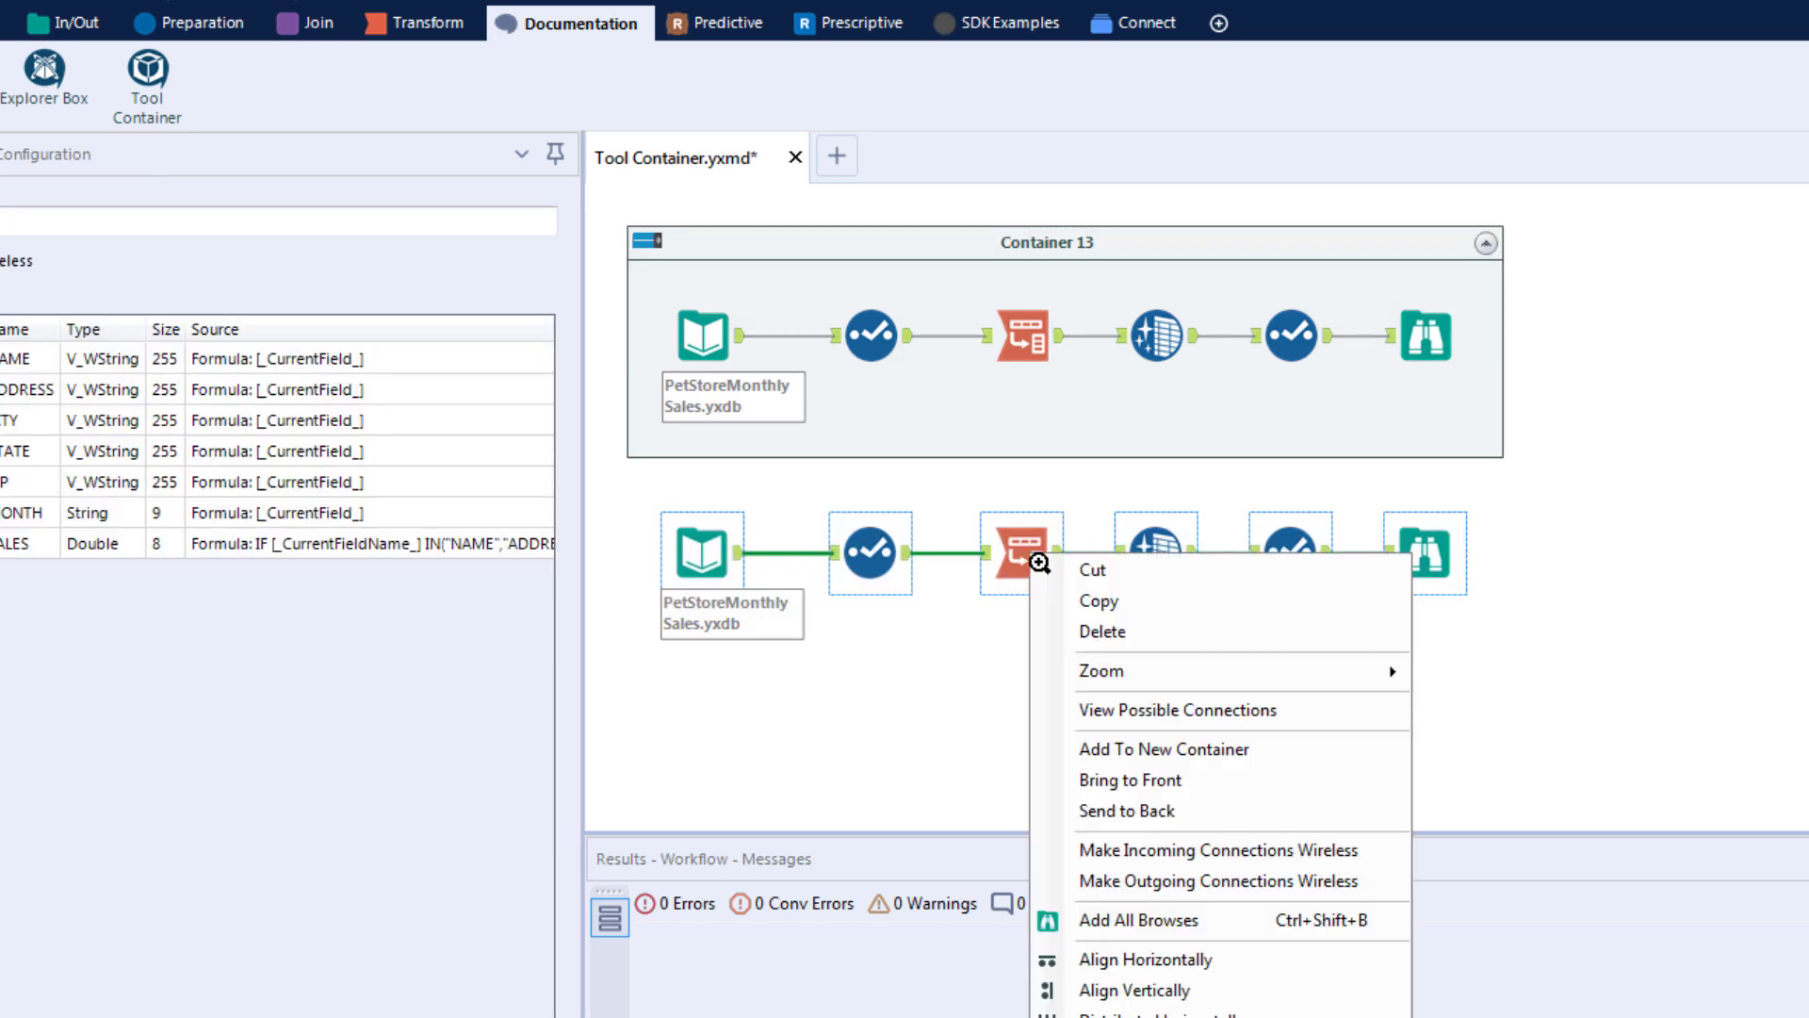
pyautogui.click(1203, 753)
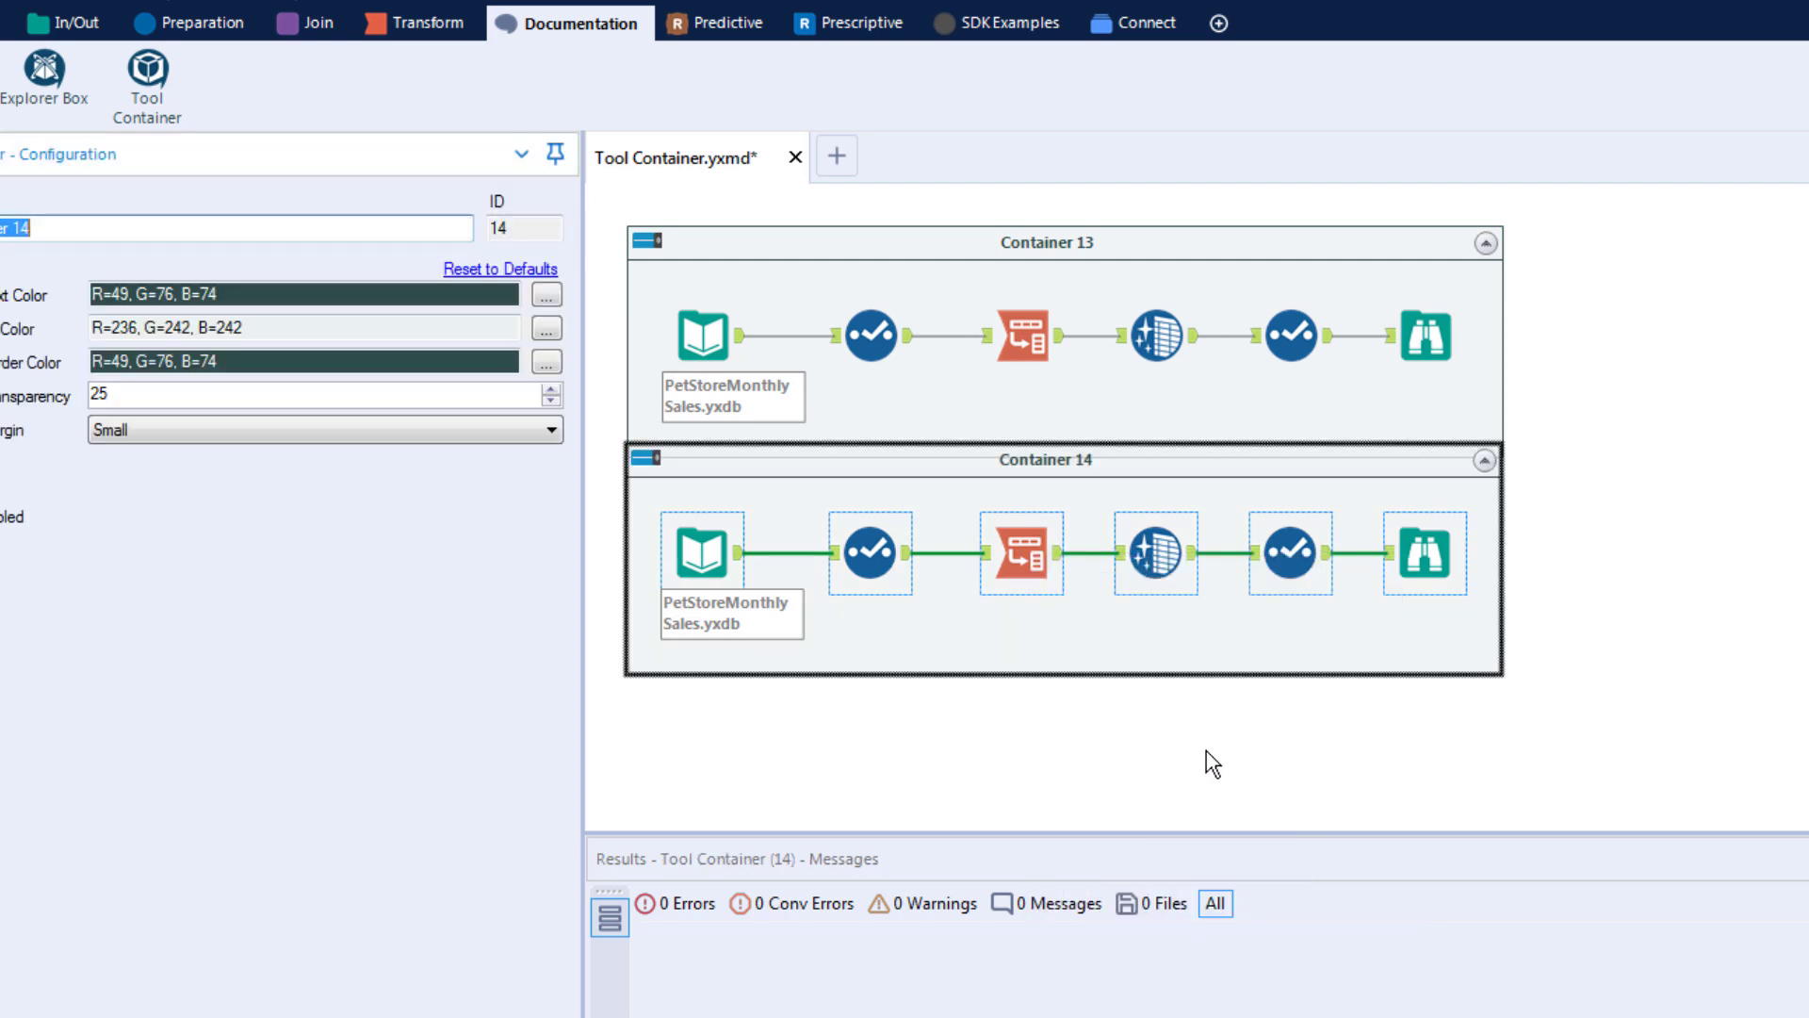
pyautogui.moveTo(1105, 472); pyautogui.dragTo(1110, 536)
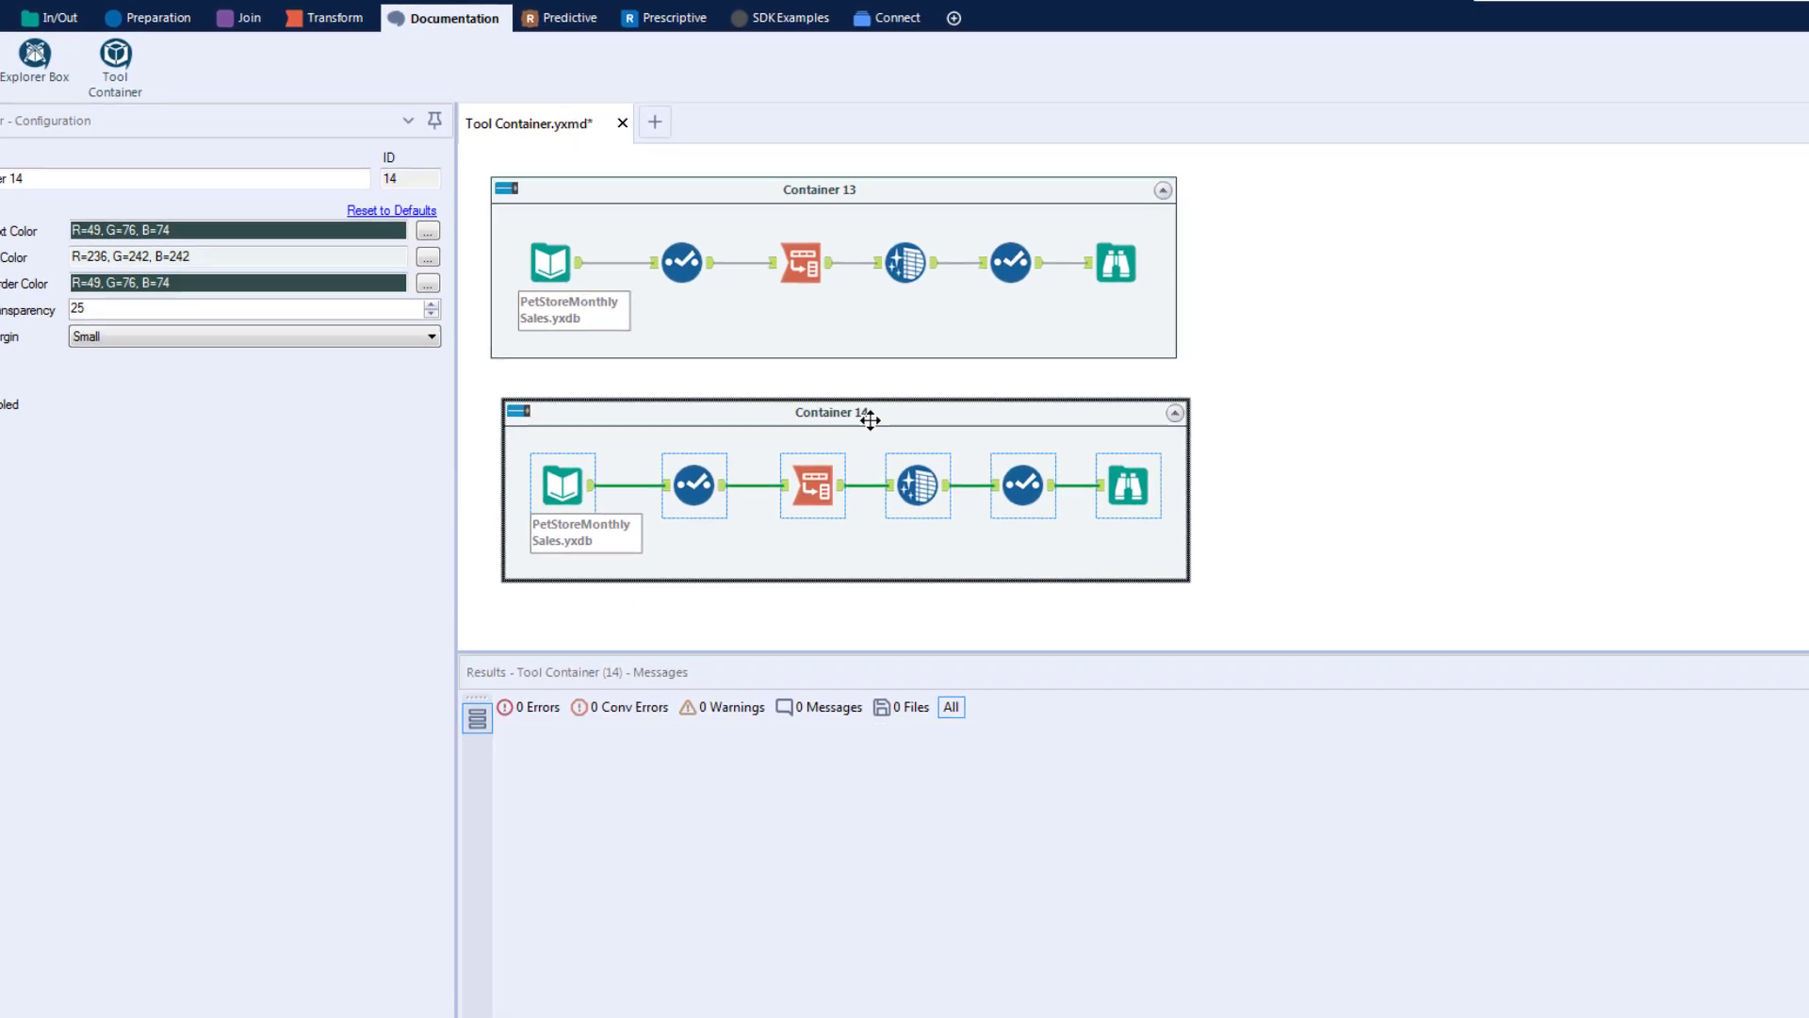
pyautogui.moveTo(870, 420); pyautogui.dragTo(862, 420)
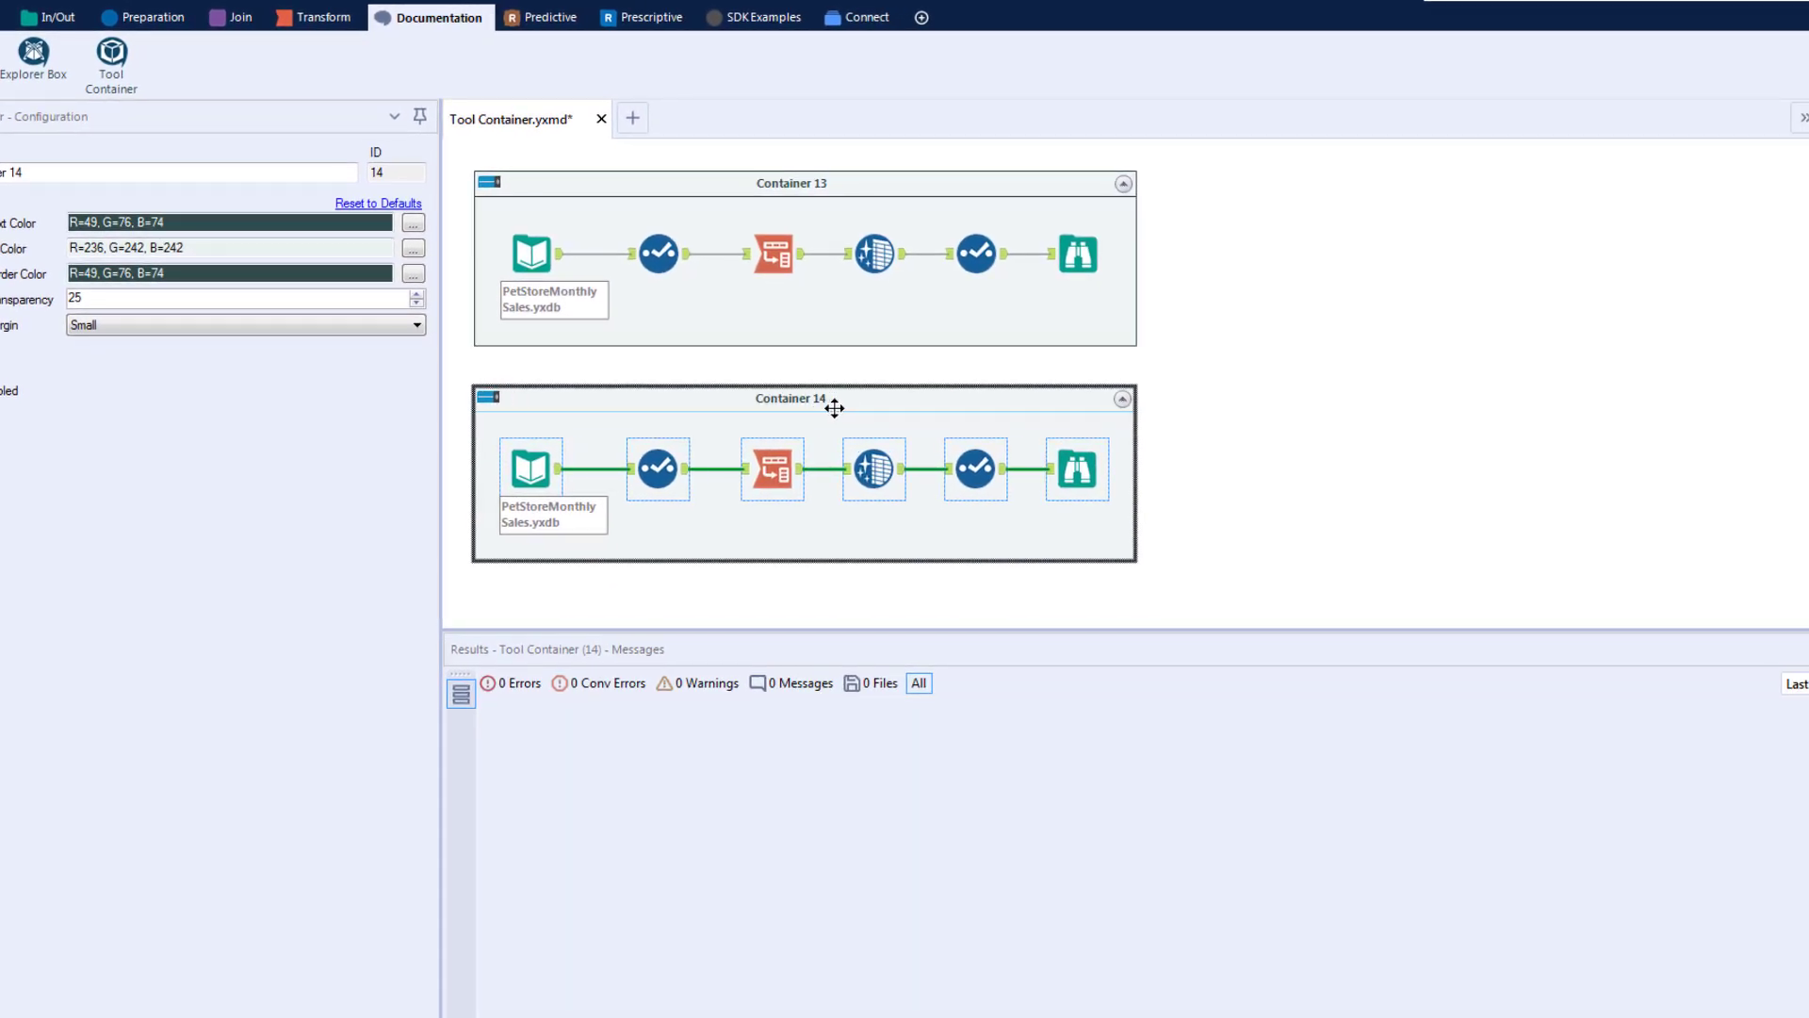
pyautogui.moveTo(797, 182)
pyautogui.mouseDown()
pyautogui.moveTo(1119, 185)
pyautogui.moveTo(802, 200)
pyautogui.mouseUp()
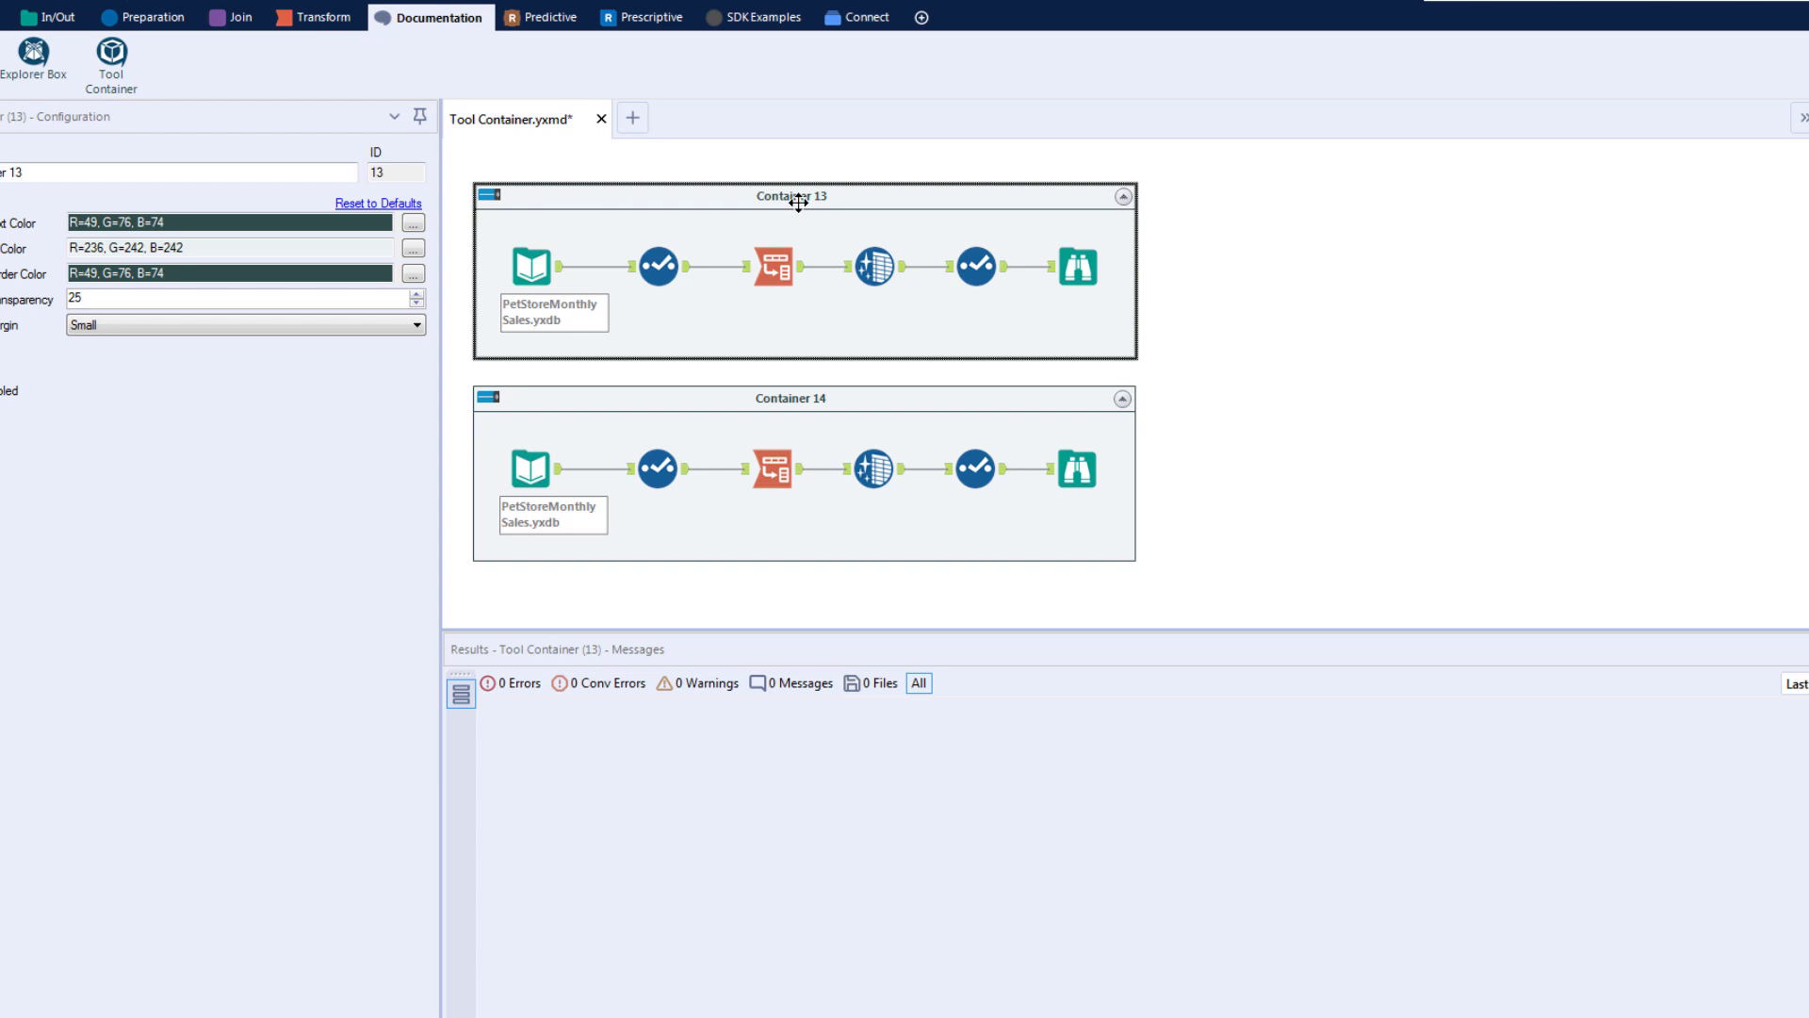
# Step: Delete the lower container together with its tools
pyautogui.keyDown('ctrl'); pyautogui.click(802, 397); pyautogui.keyUp('ctrl')
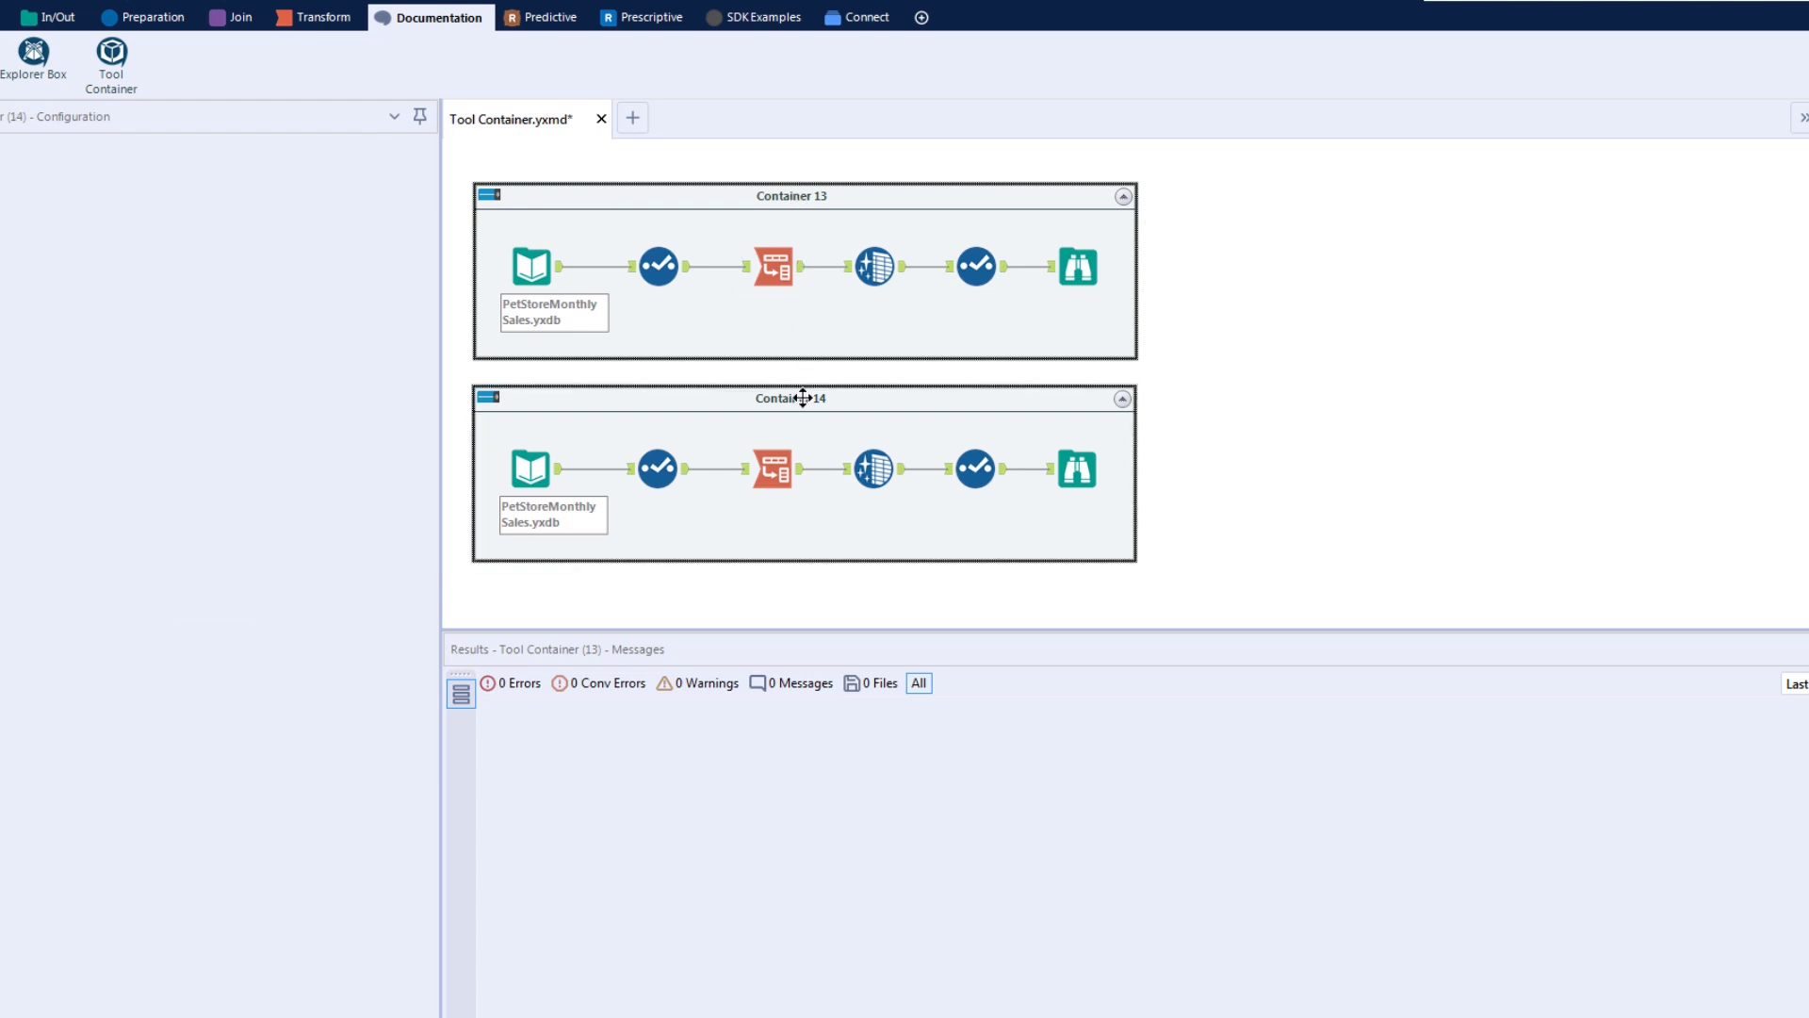
pyautogui.press('Delete')
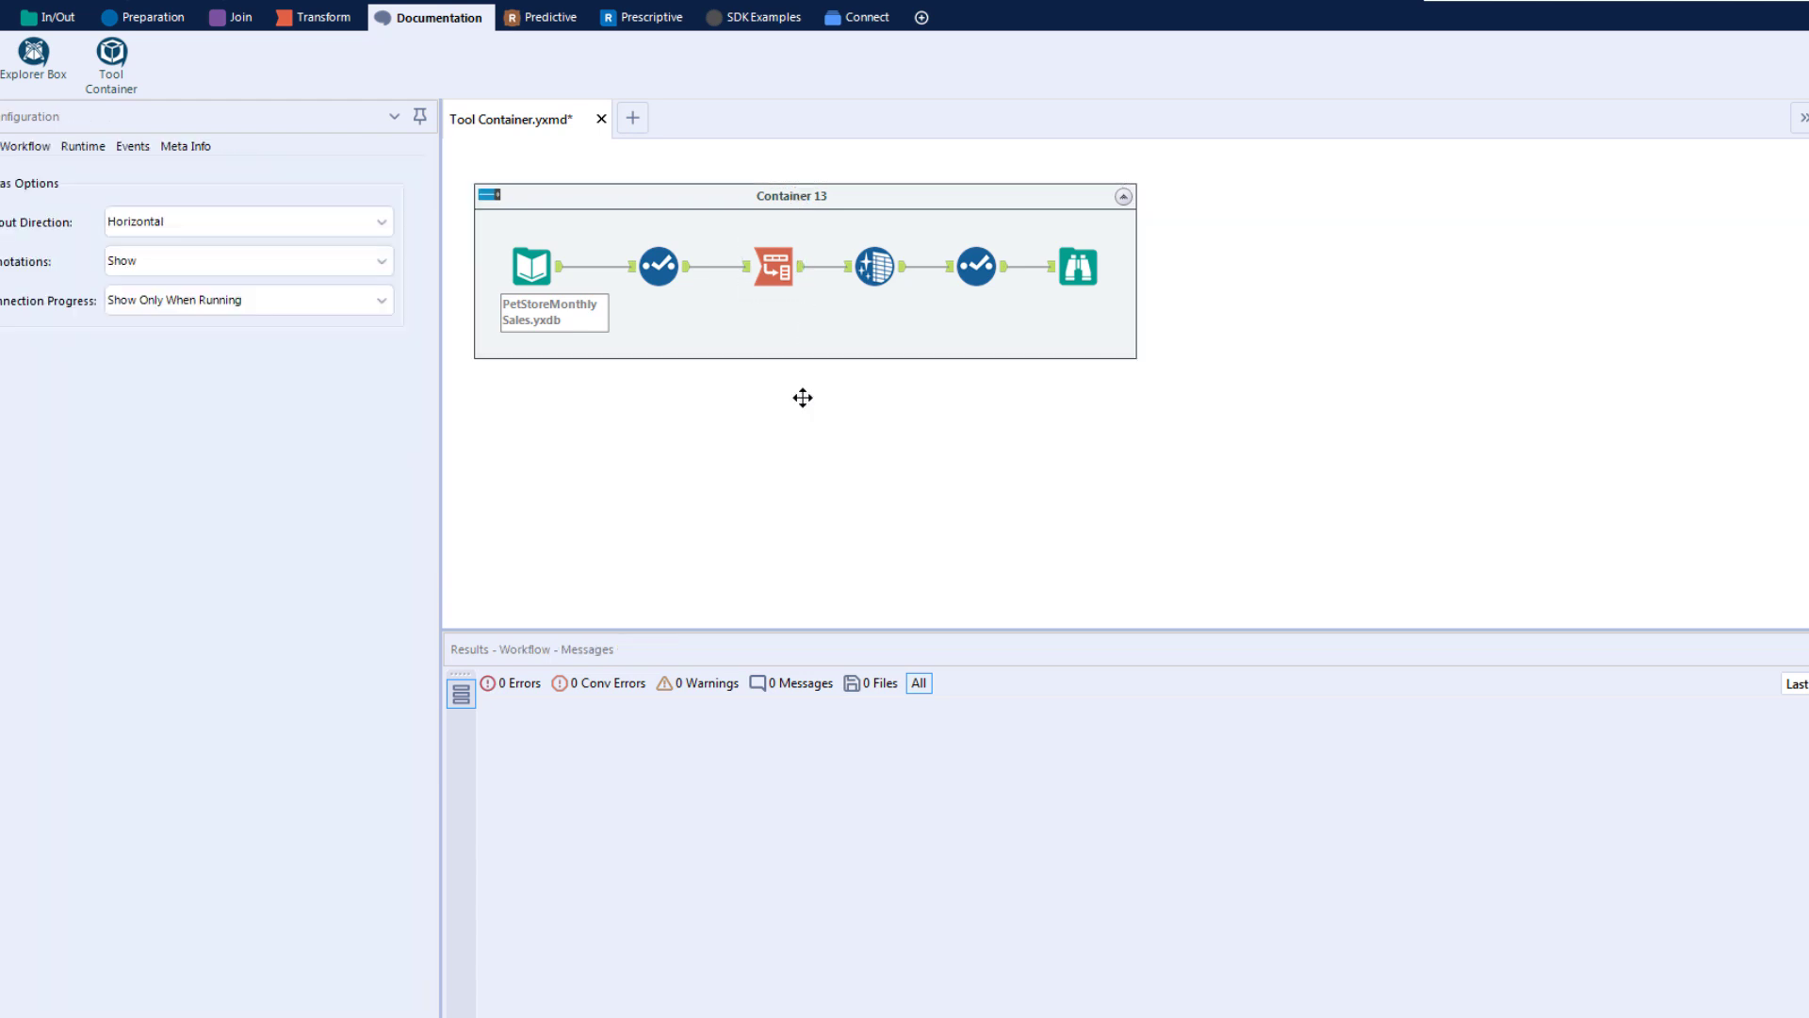
# Step: Rename the remaining container's caption to Transpose Logic
pyautogui.click(795, 196)
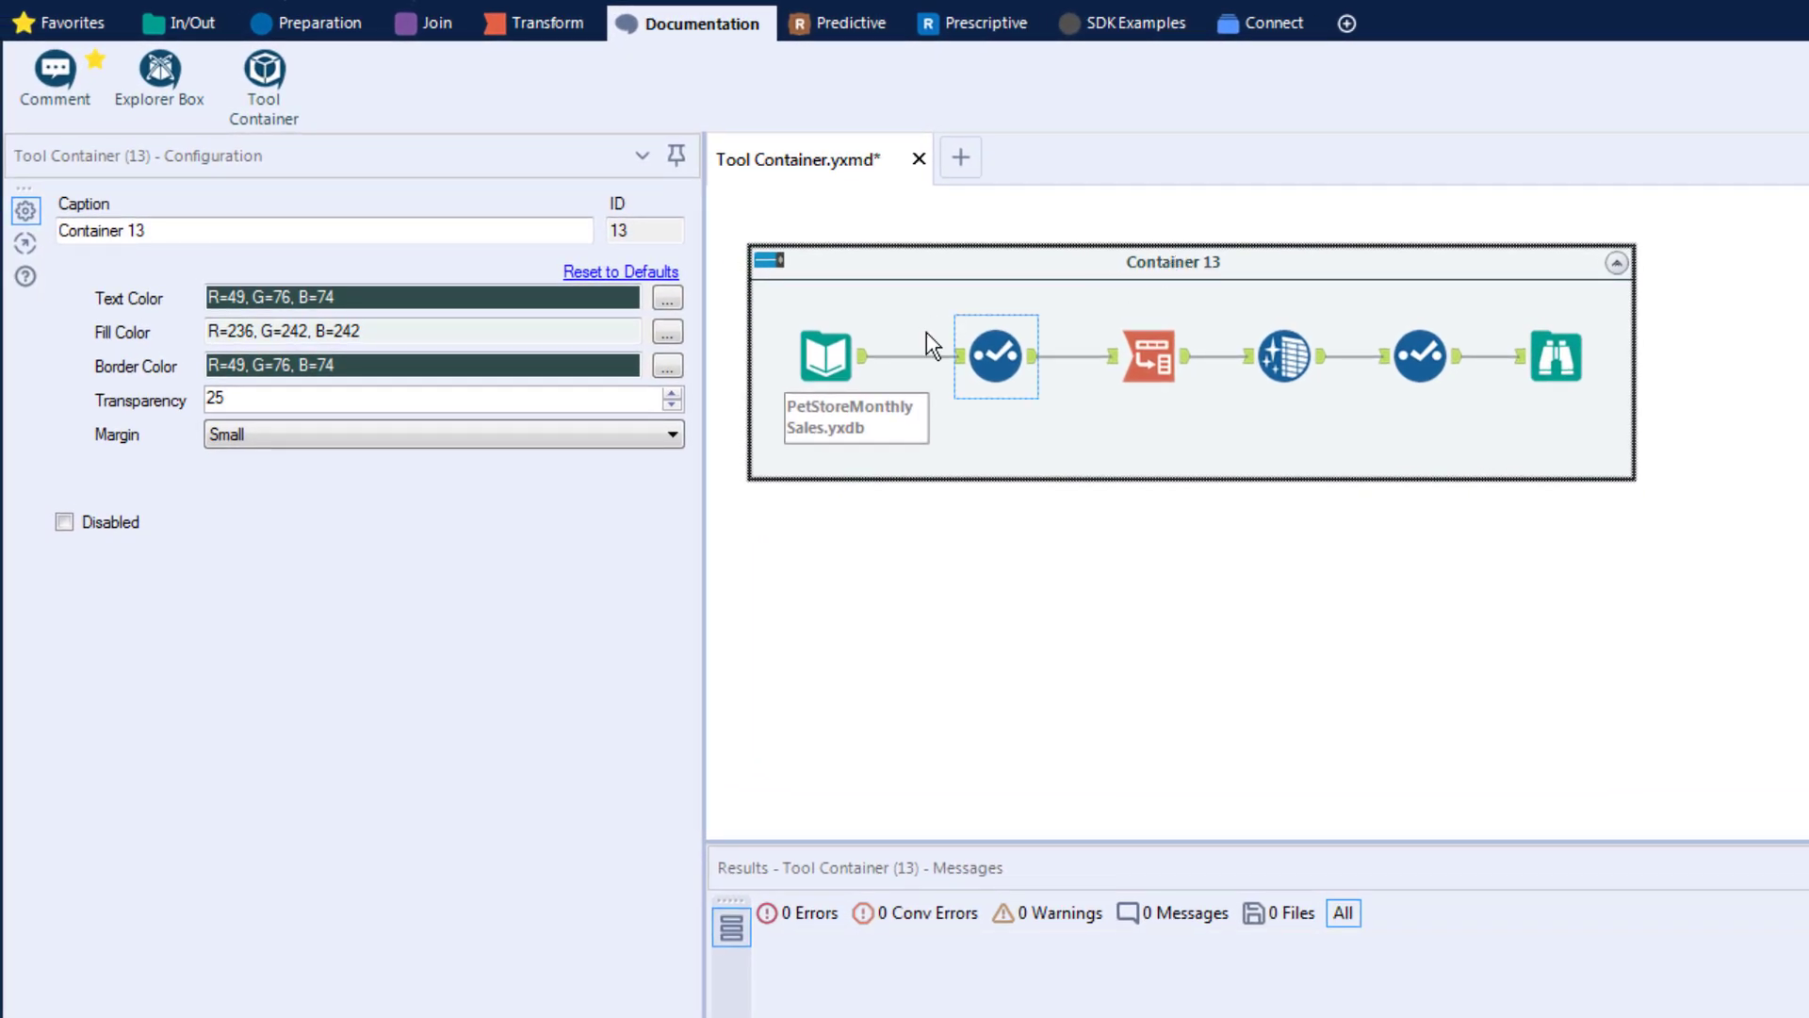
pyautogui.moveTo(155, 233); pyautogui.dragTo(38, 226)
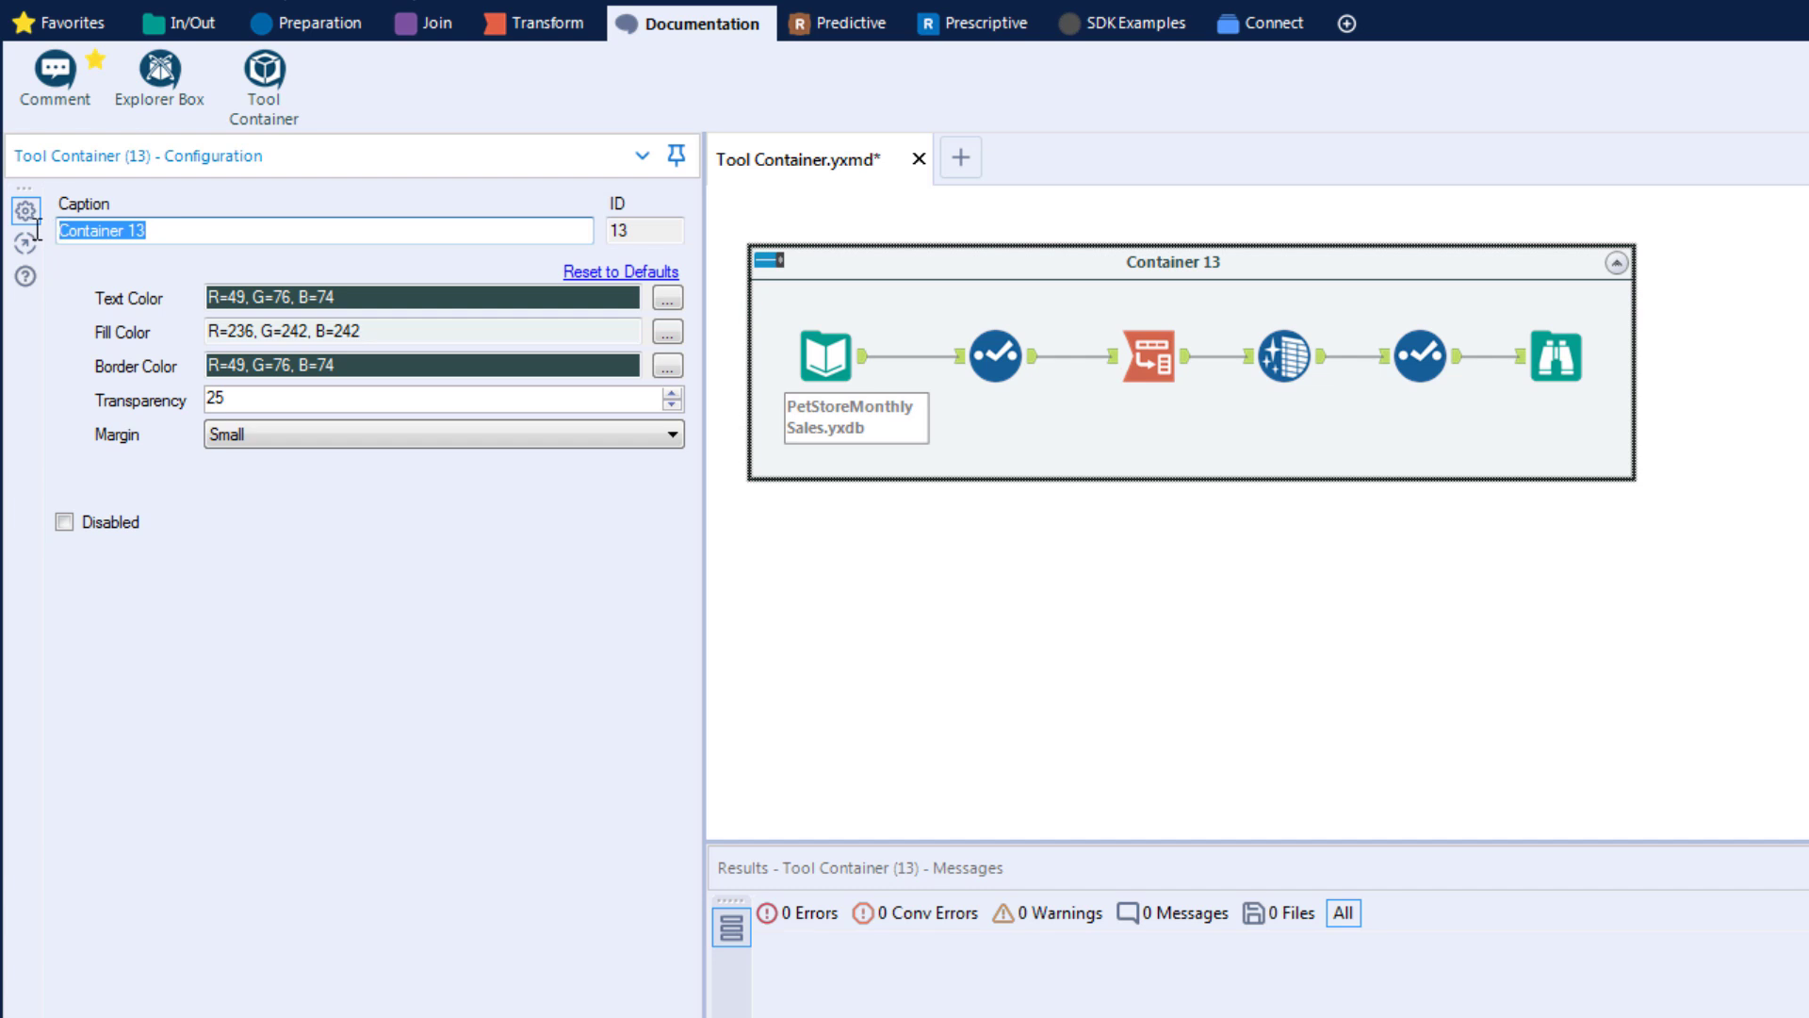
pyautogui.write('Tra')
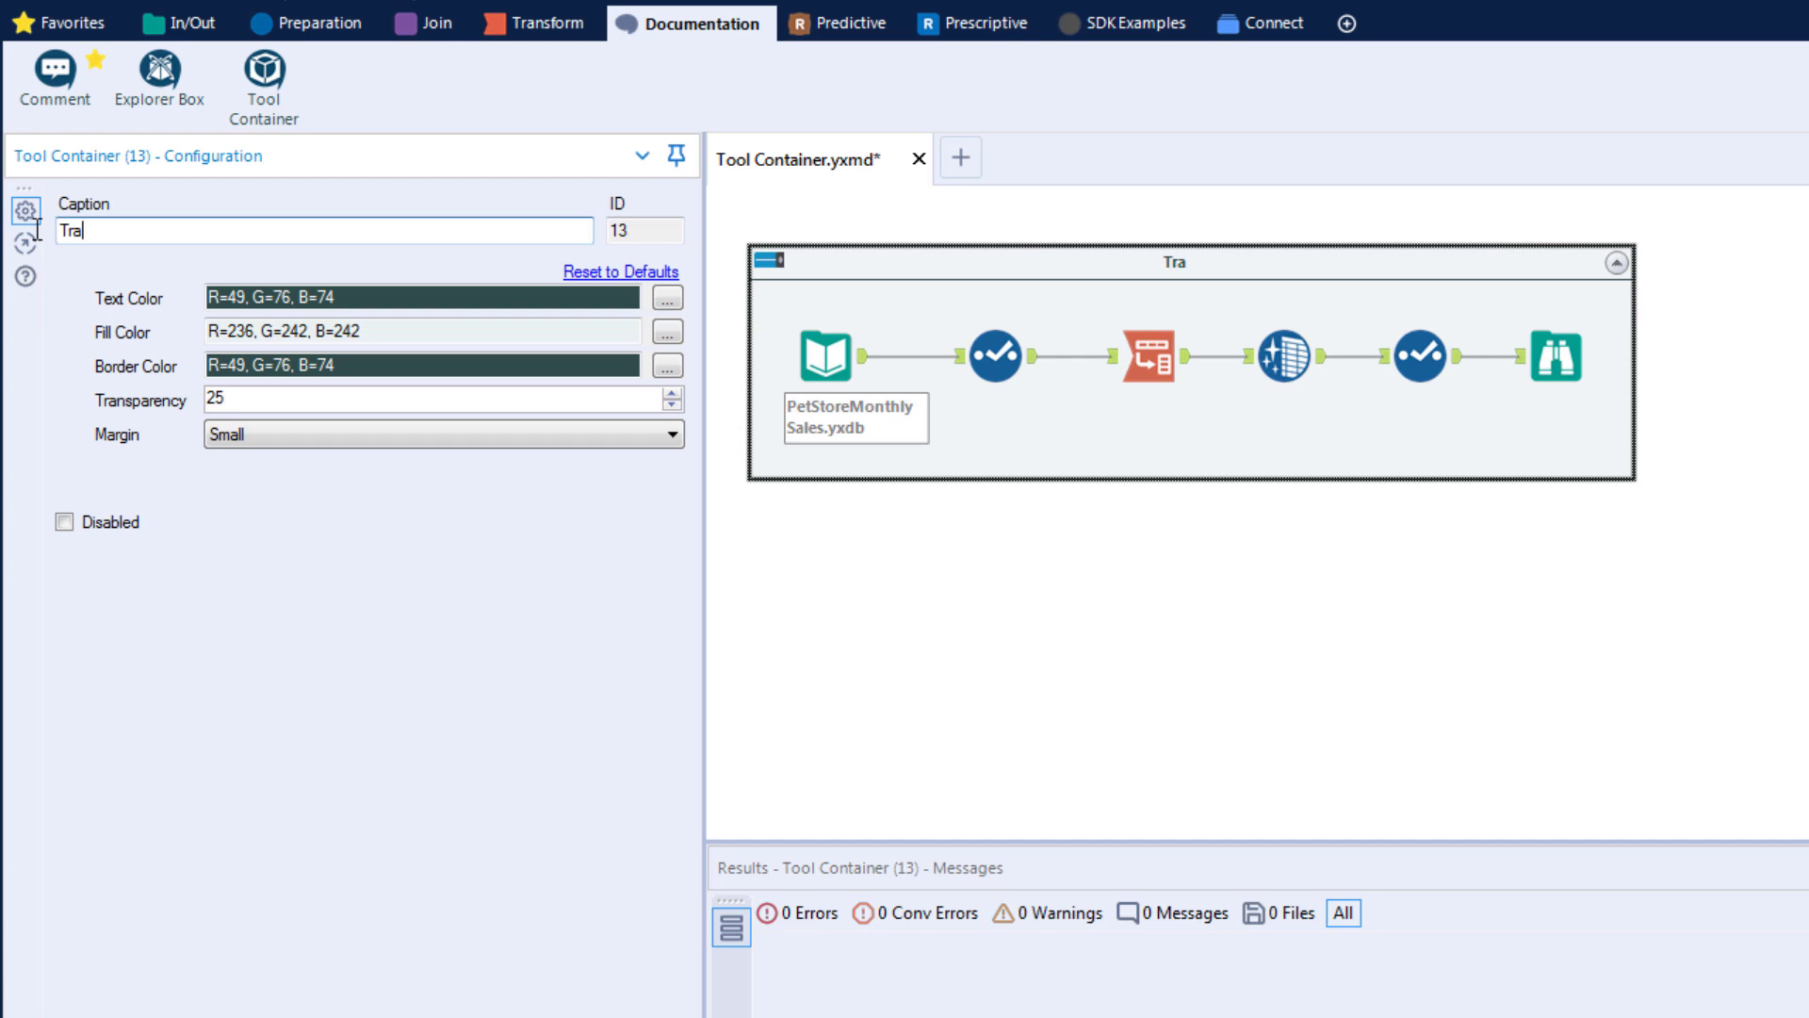
pyautogui.write('nspose Logic')
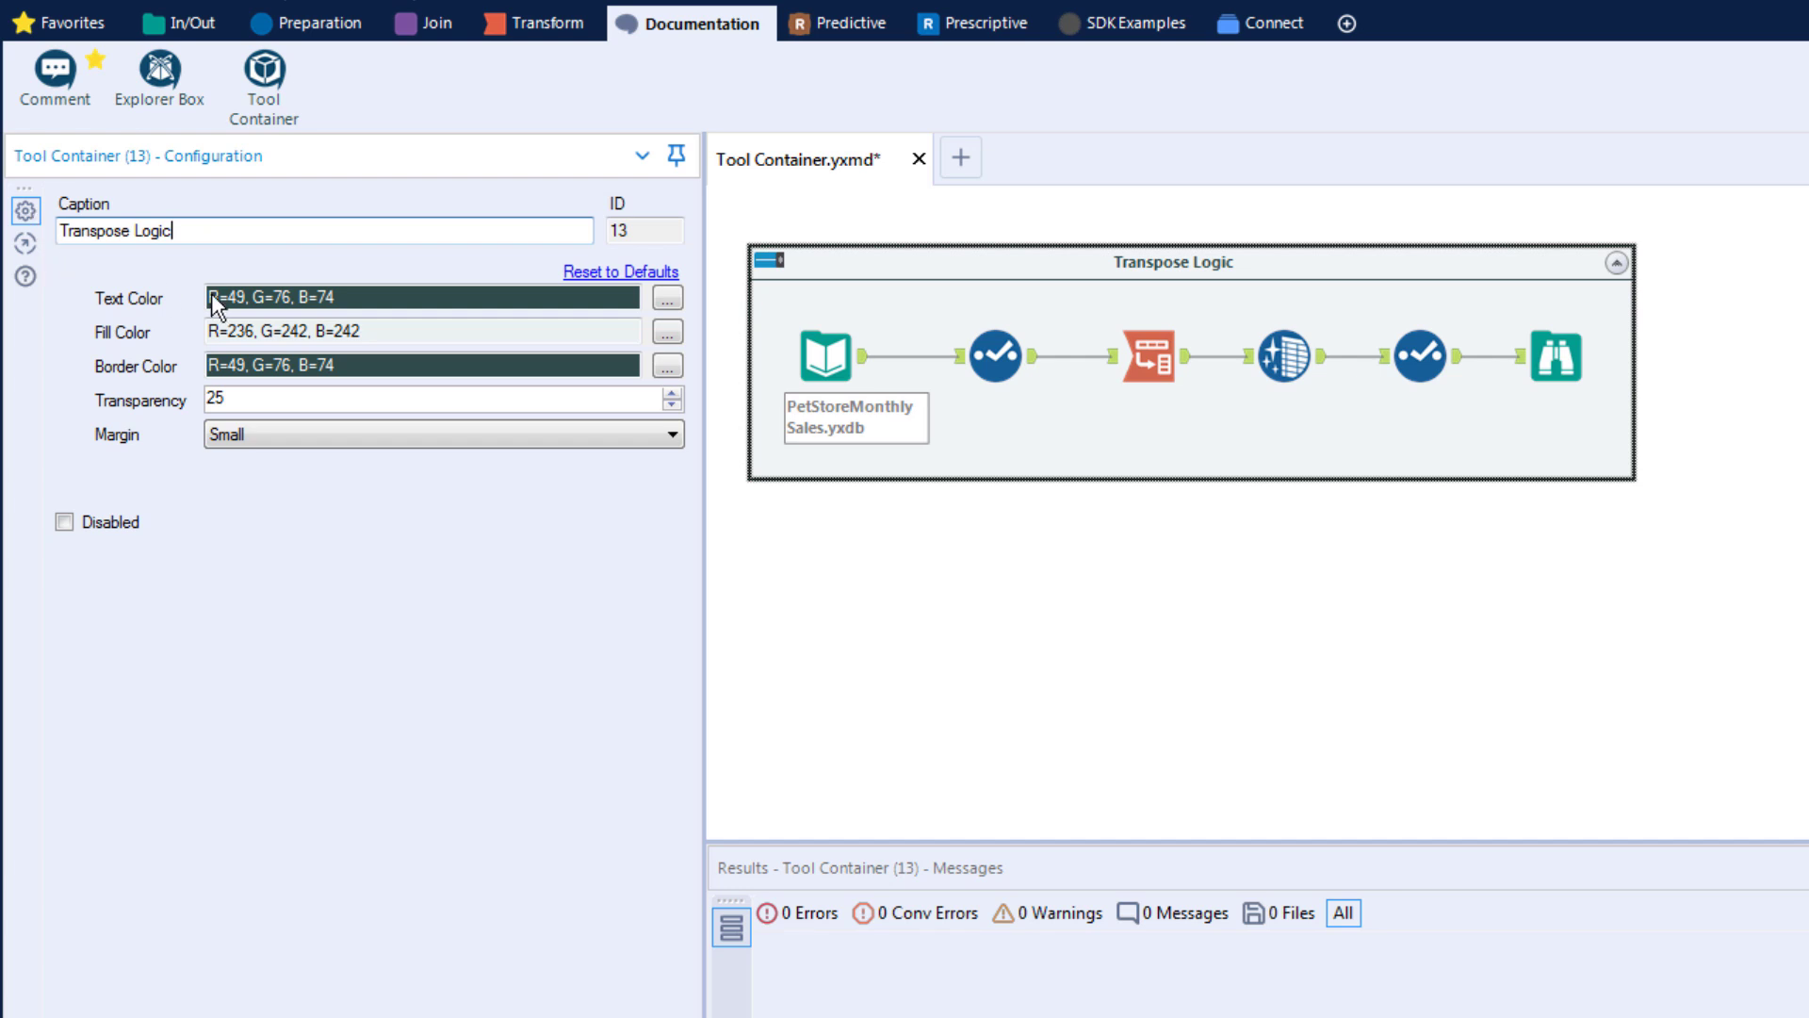
# Step: Open and close the colour pickers for the container's text, fill and border colours
pyautogui.click(670, 299)
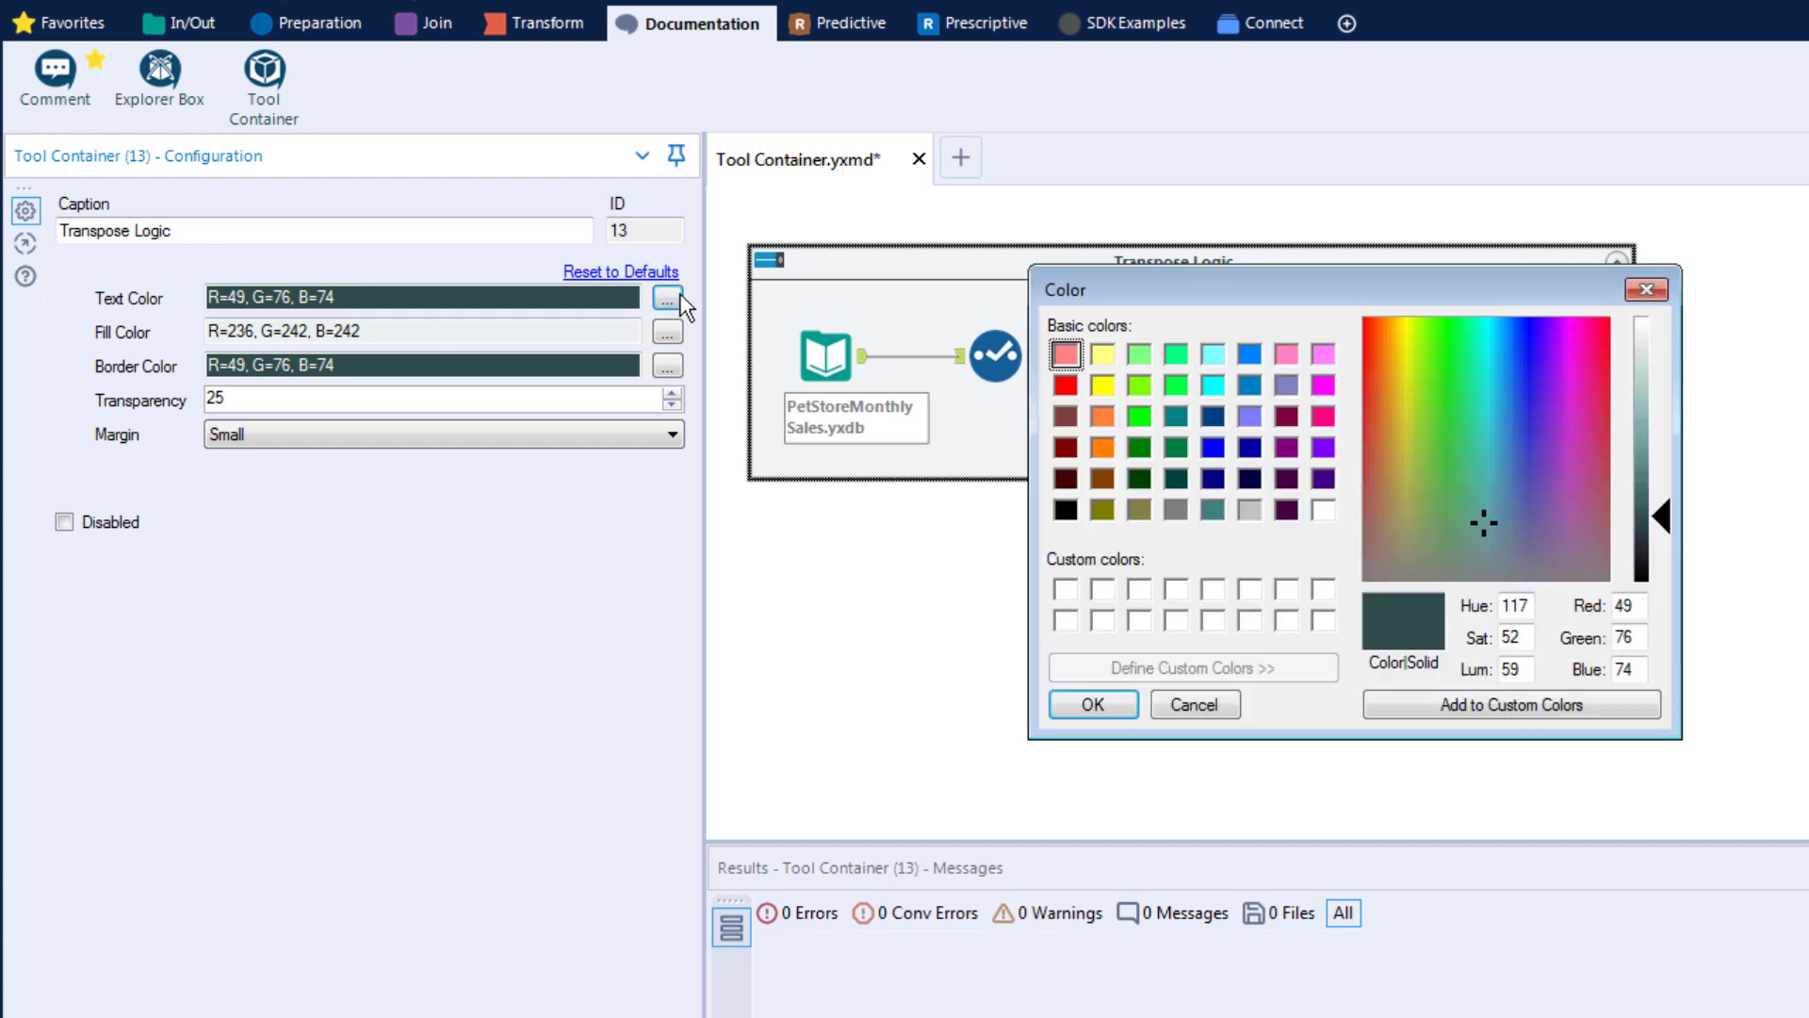
pyautogui.click(1084, 702)
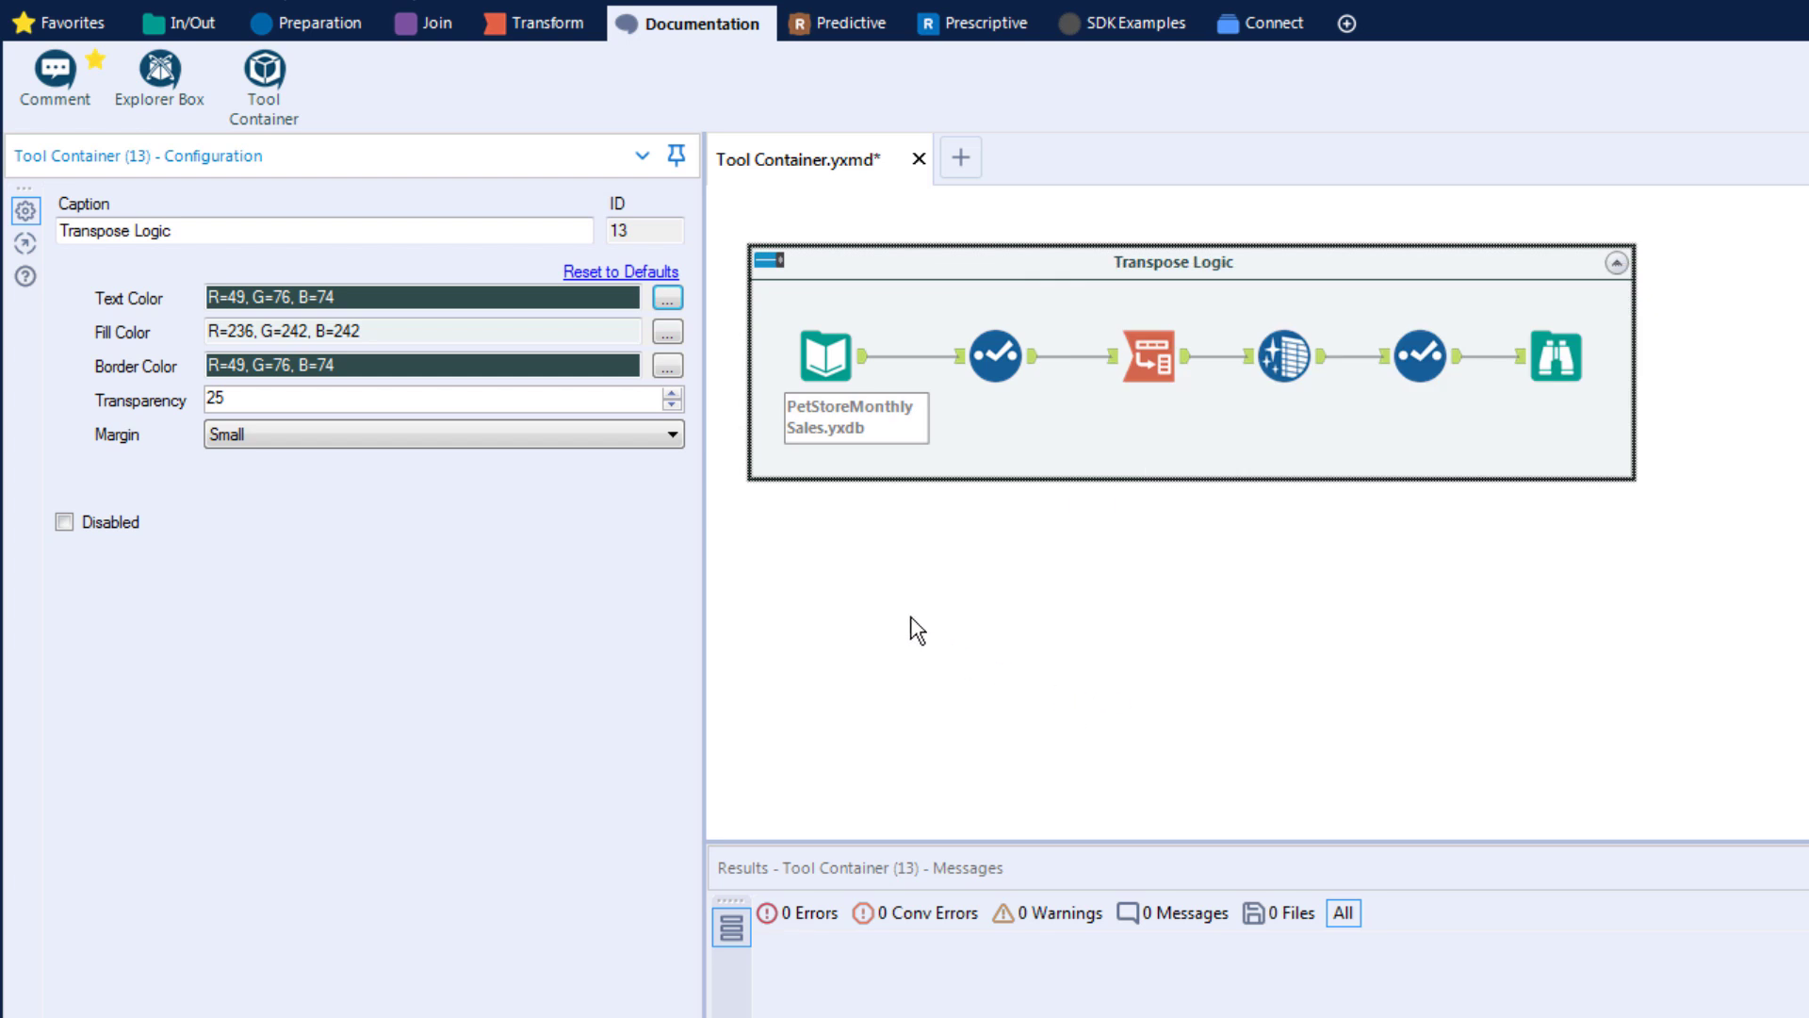
pyautogui.click(667, 335)
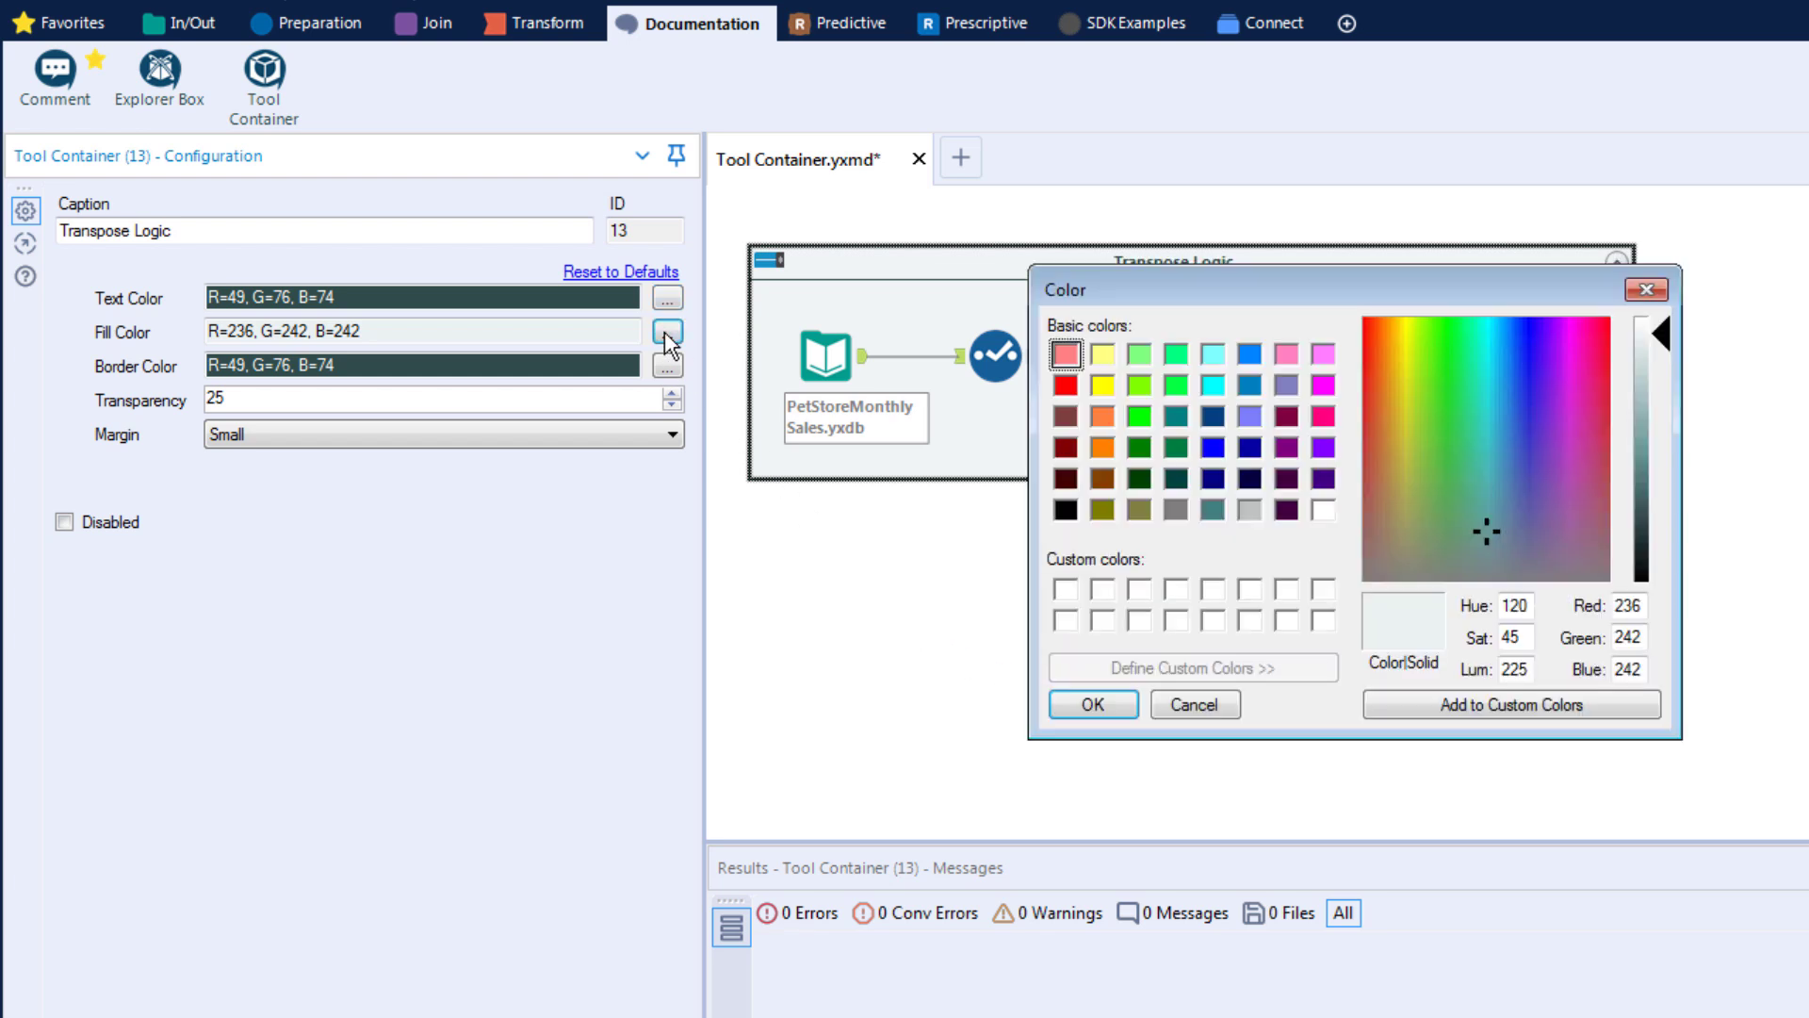
pyautogui.click(1090, 704)
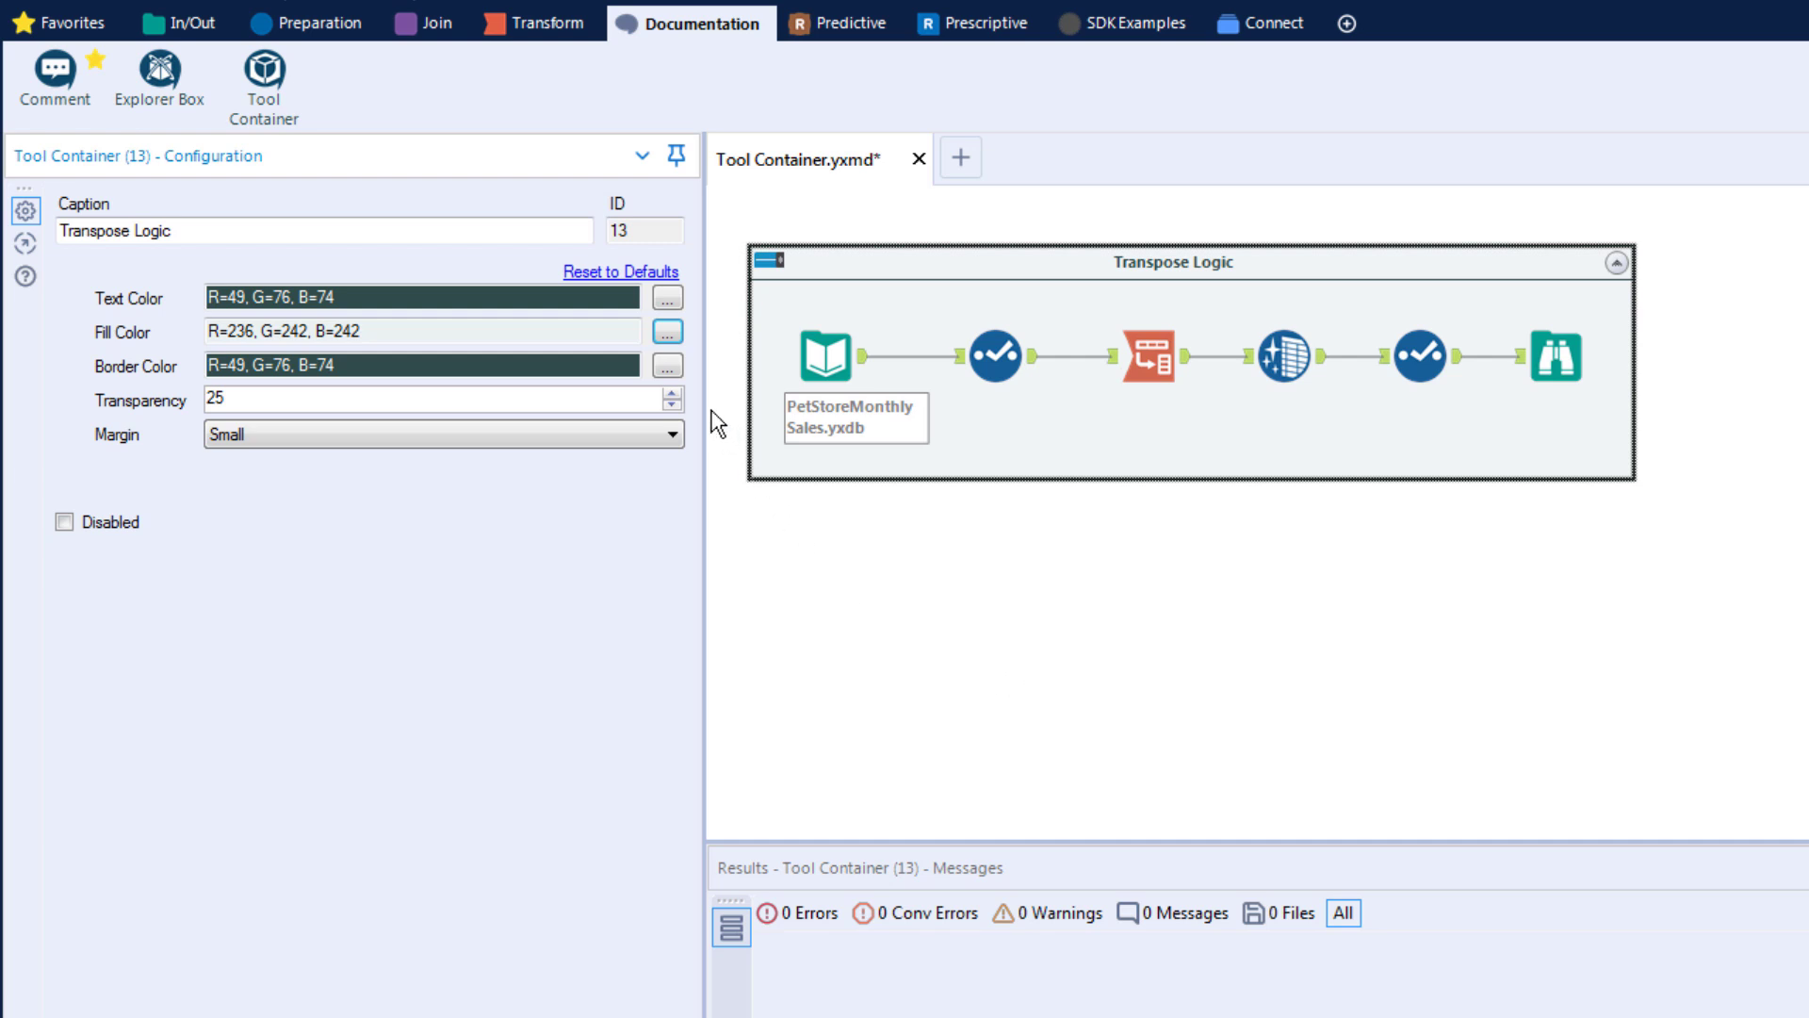
pyautogui.click(667, 366)
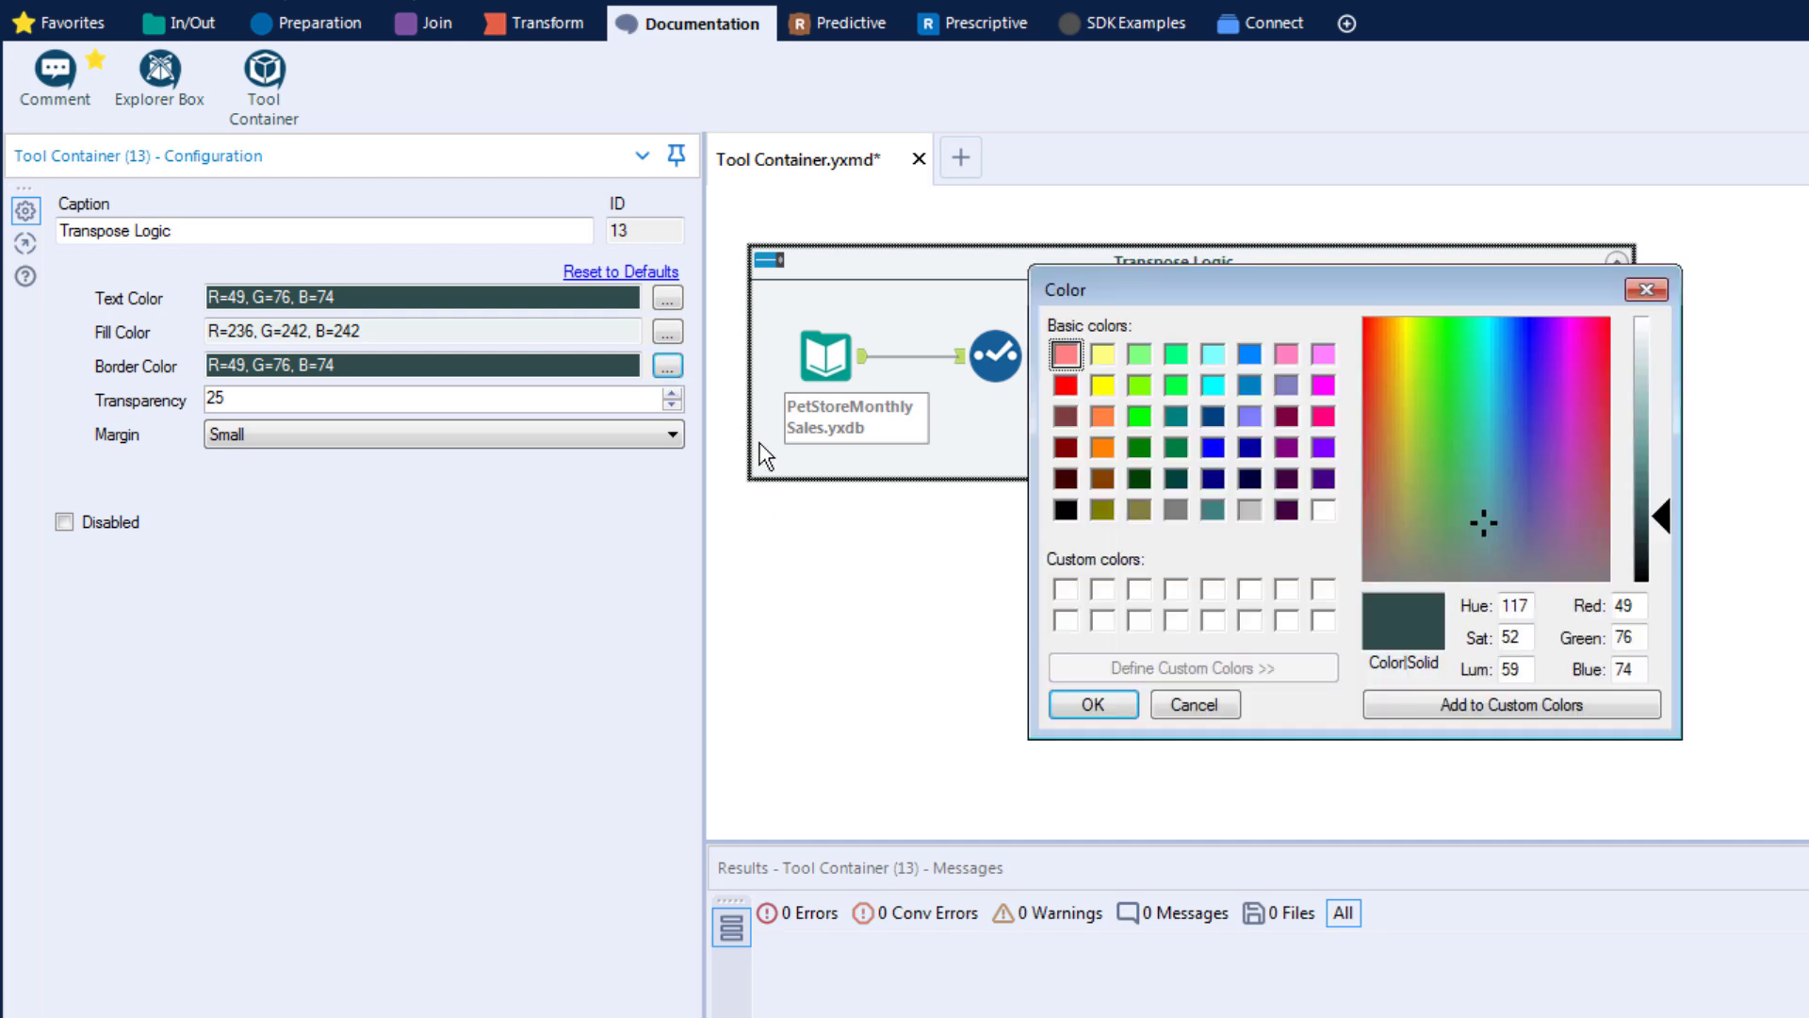
pyautogui.click(1095, 703)
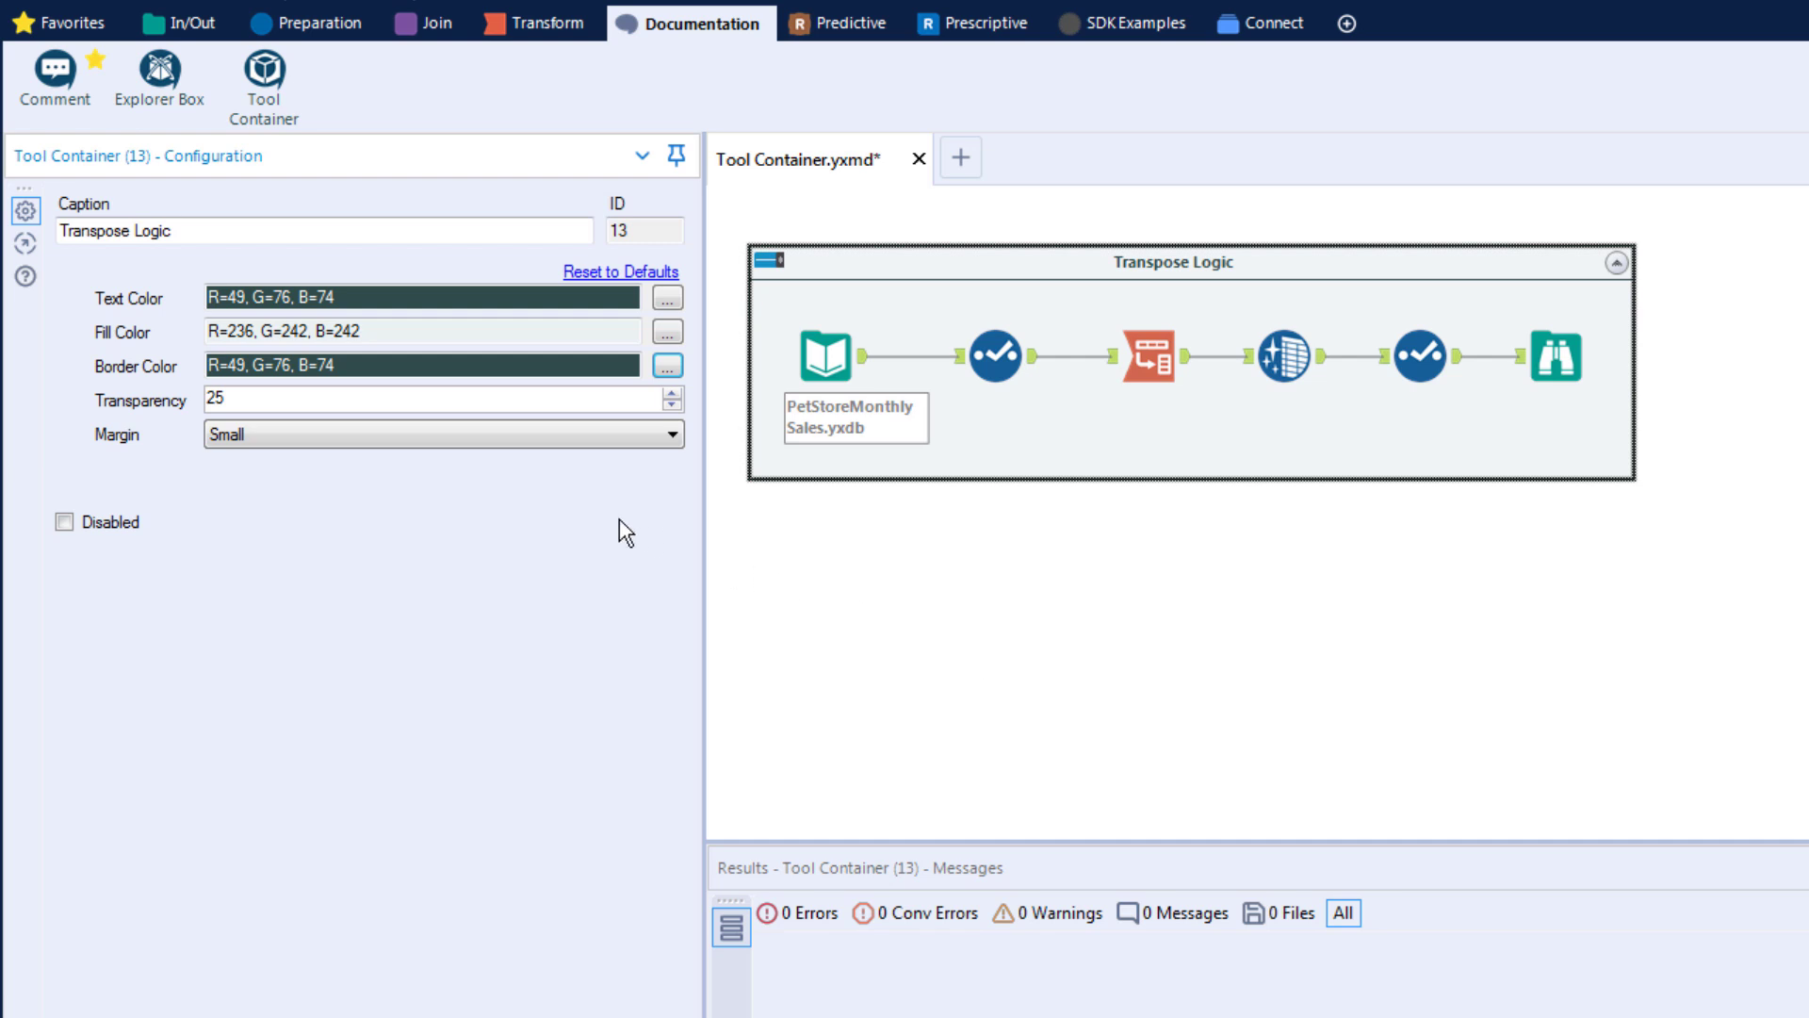
# Step: Set the container's transparency to 80 and its margin to Extra Large
pyautogui.moveTo(242, 400); pyautogui.dragTo(199, 399)
pyautogui.write('80')
pyautogui.click(673, 438)
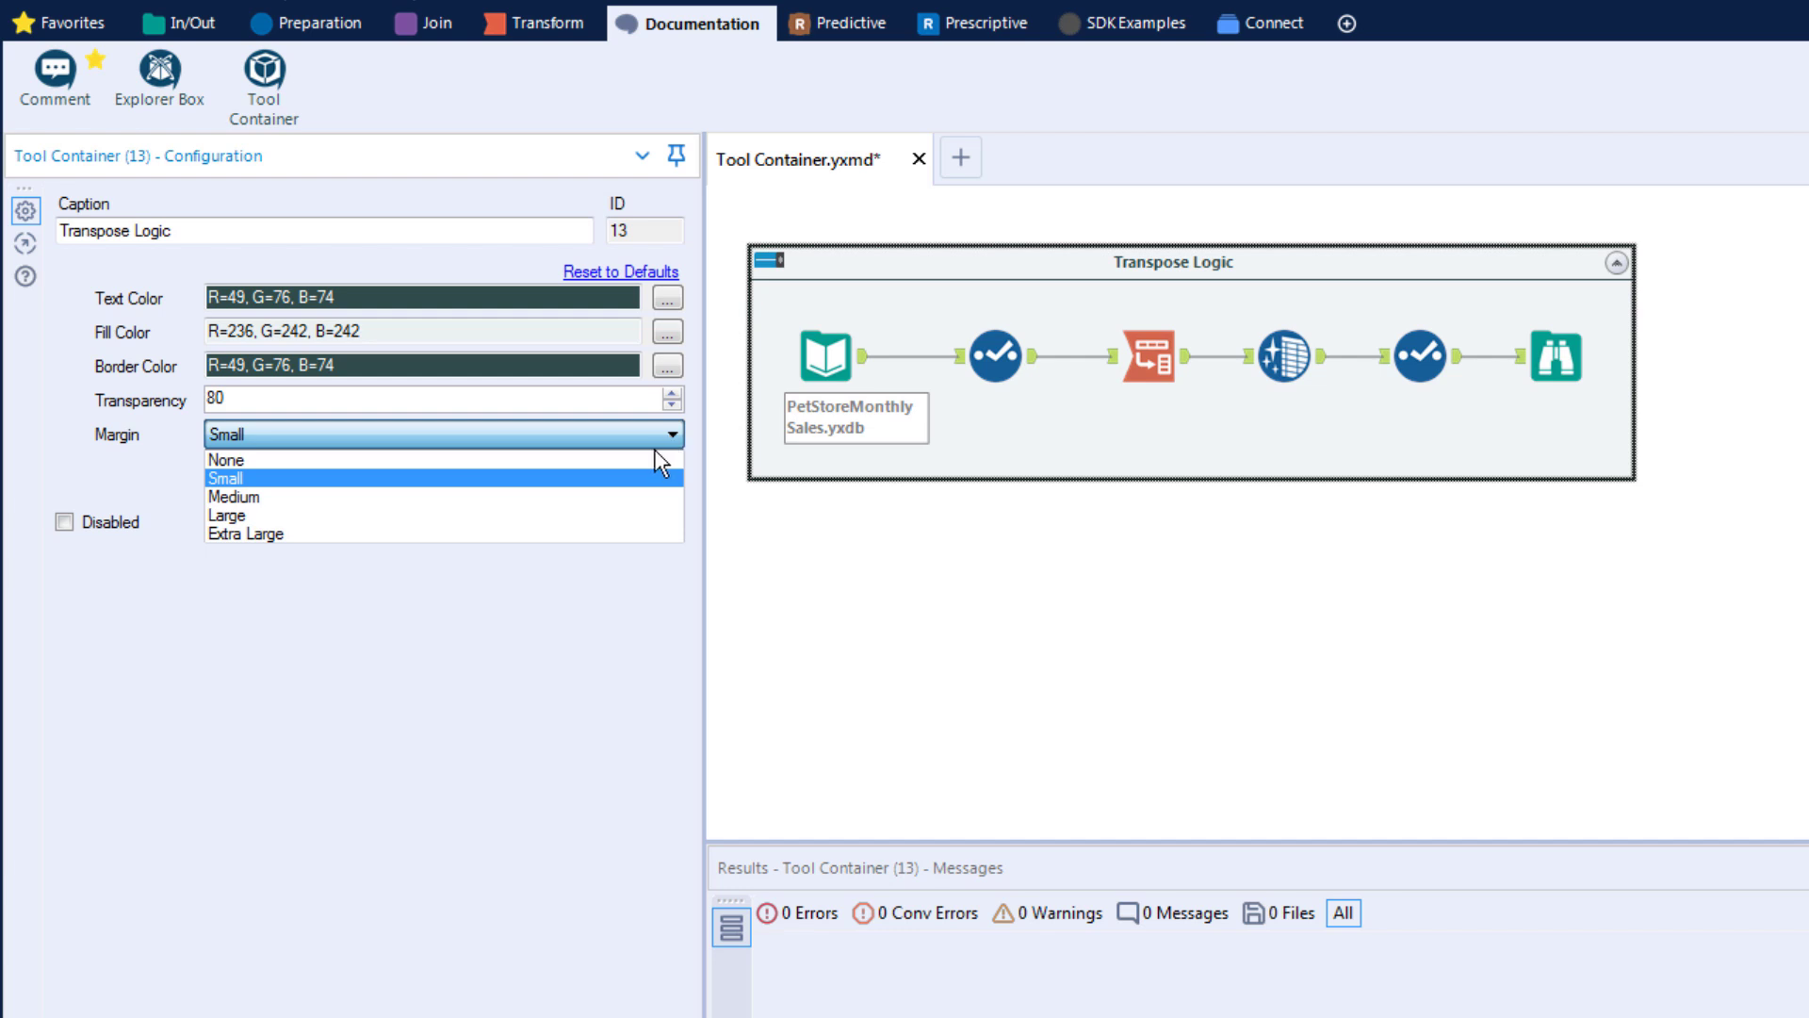
pyautogui.click(569, 533)
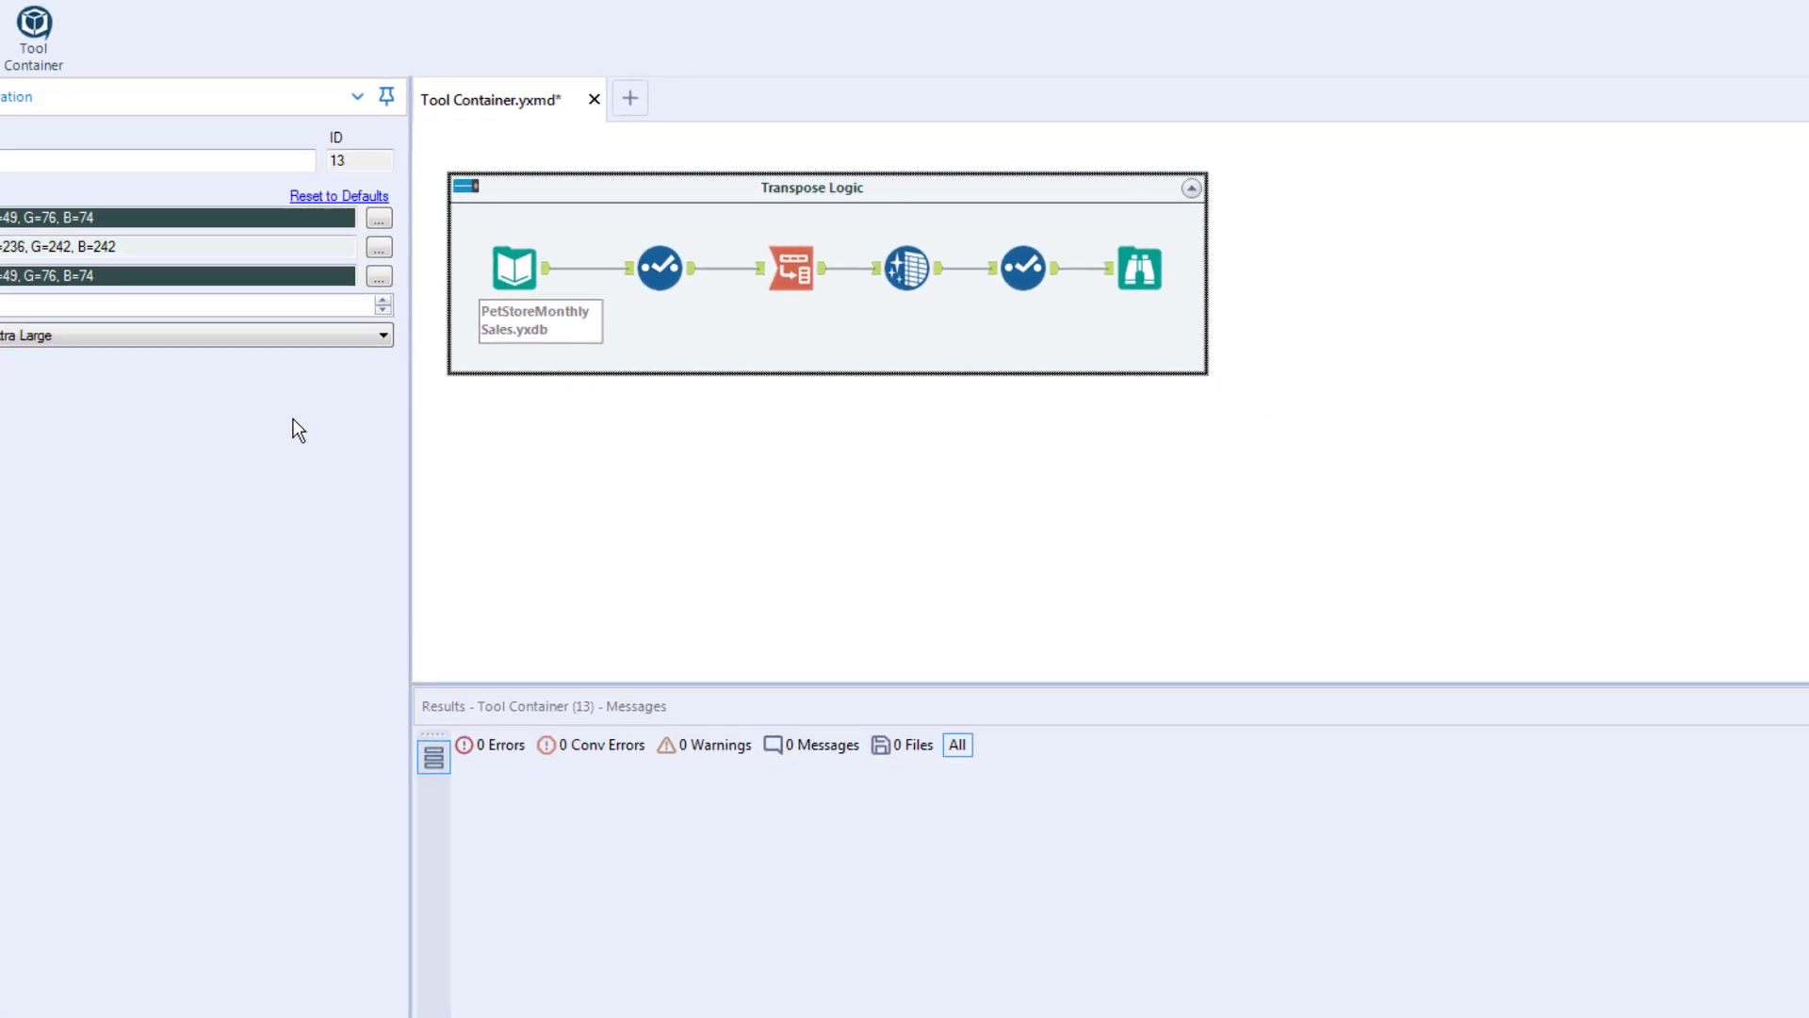
# Step: Run the workflow and dismiss the completion message
pyautogui.hotkey('ctrl', 'r')
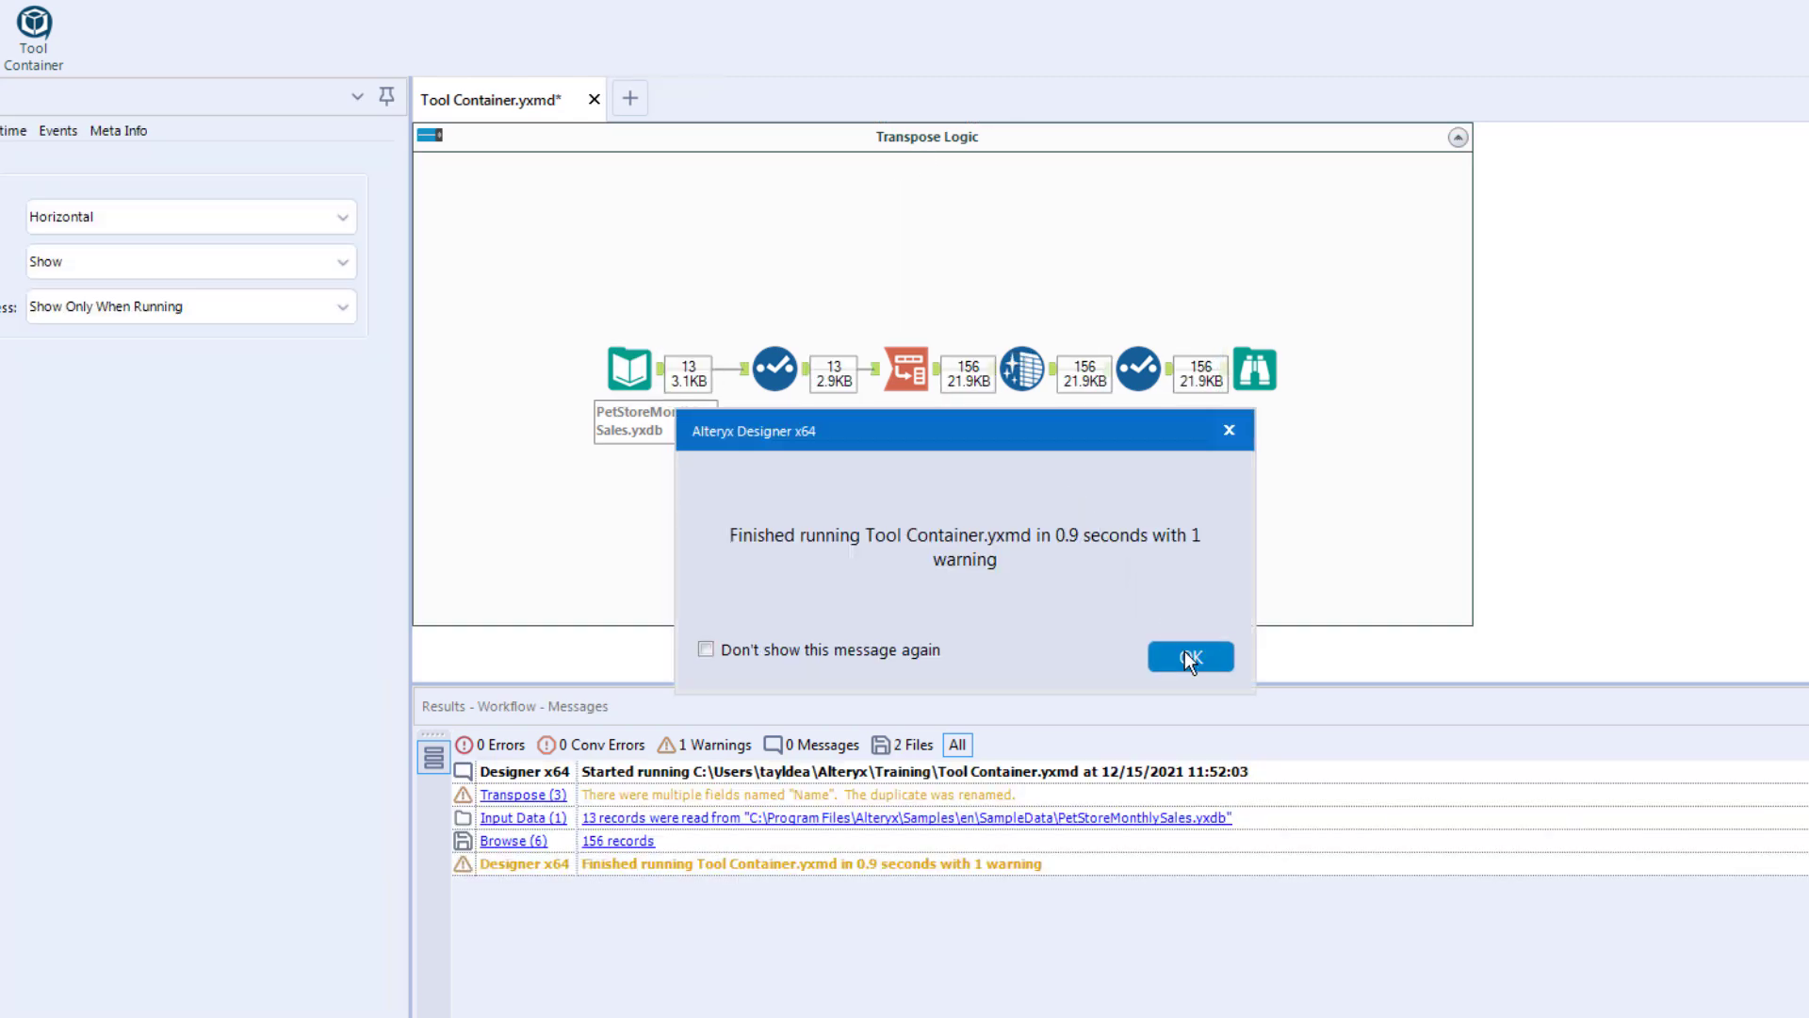
pyautogui.click(1189, 656)
# Step: Disable the Transpose Logic container from its header toggle and enable it again
pyautogui.click(924, 141)
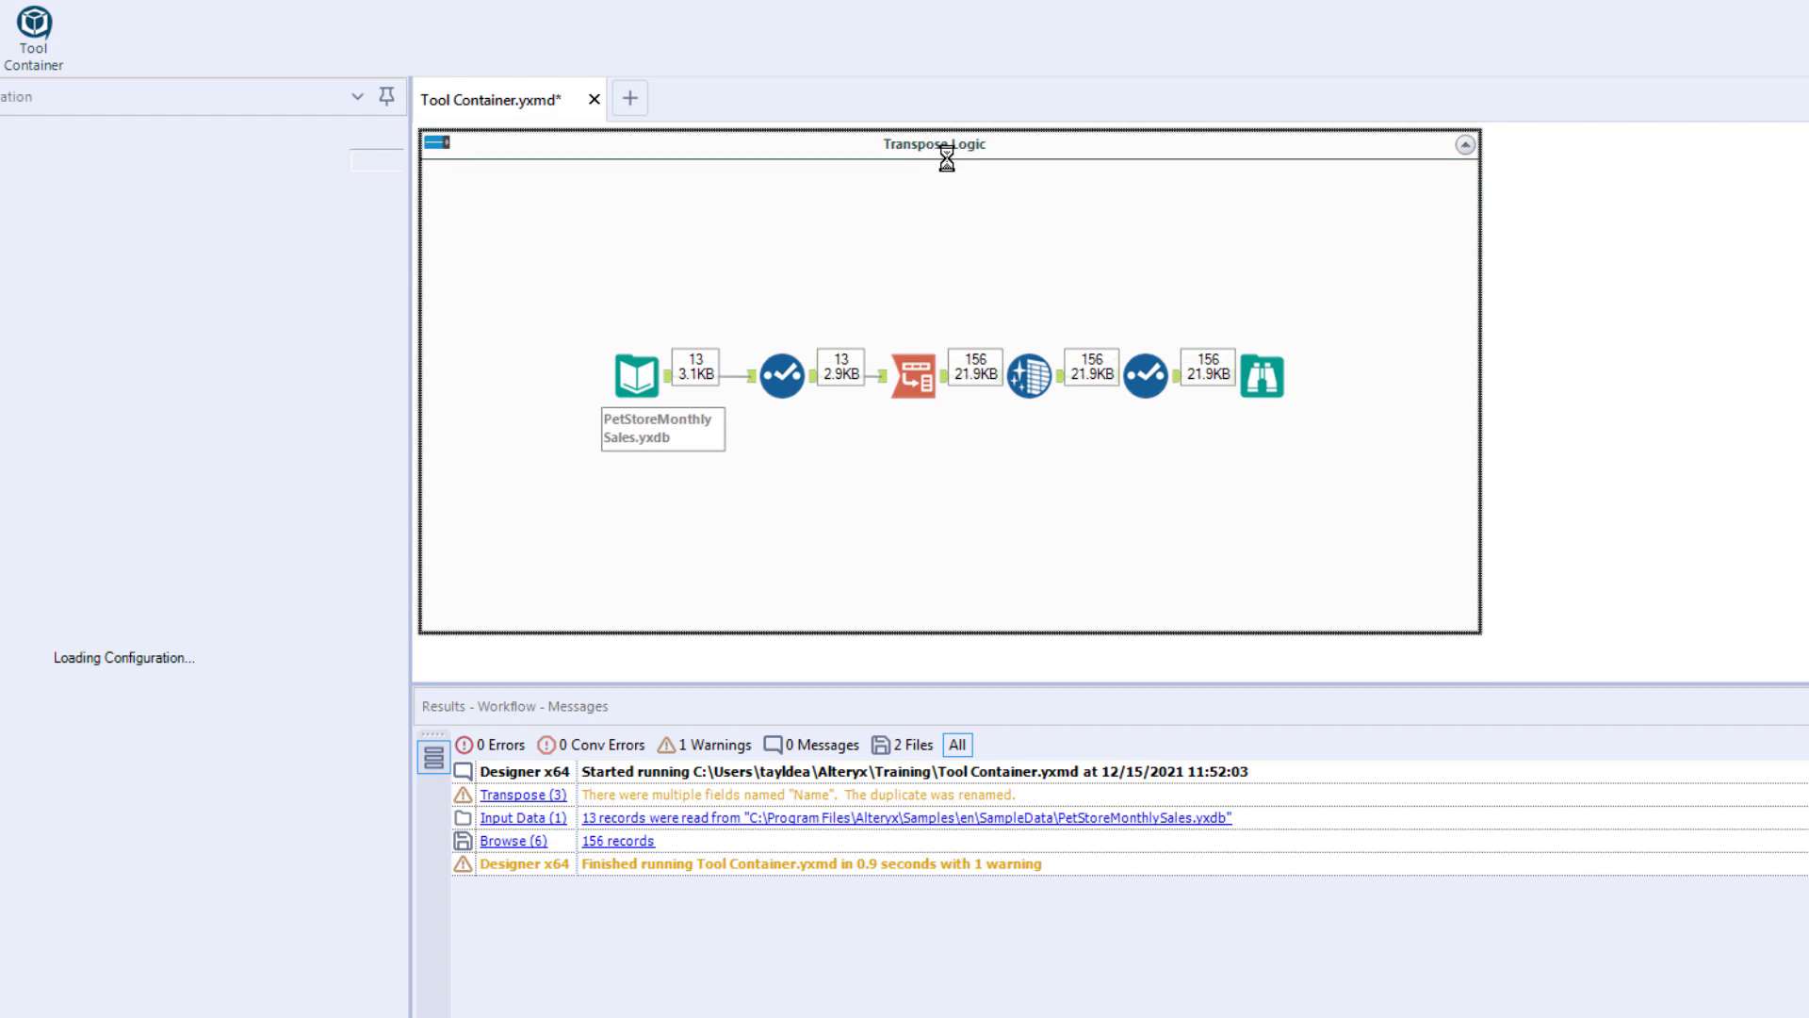
pyautogui.moveTo(947, 158); pyautogui.dragTo(960, 162)
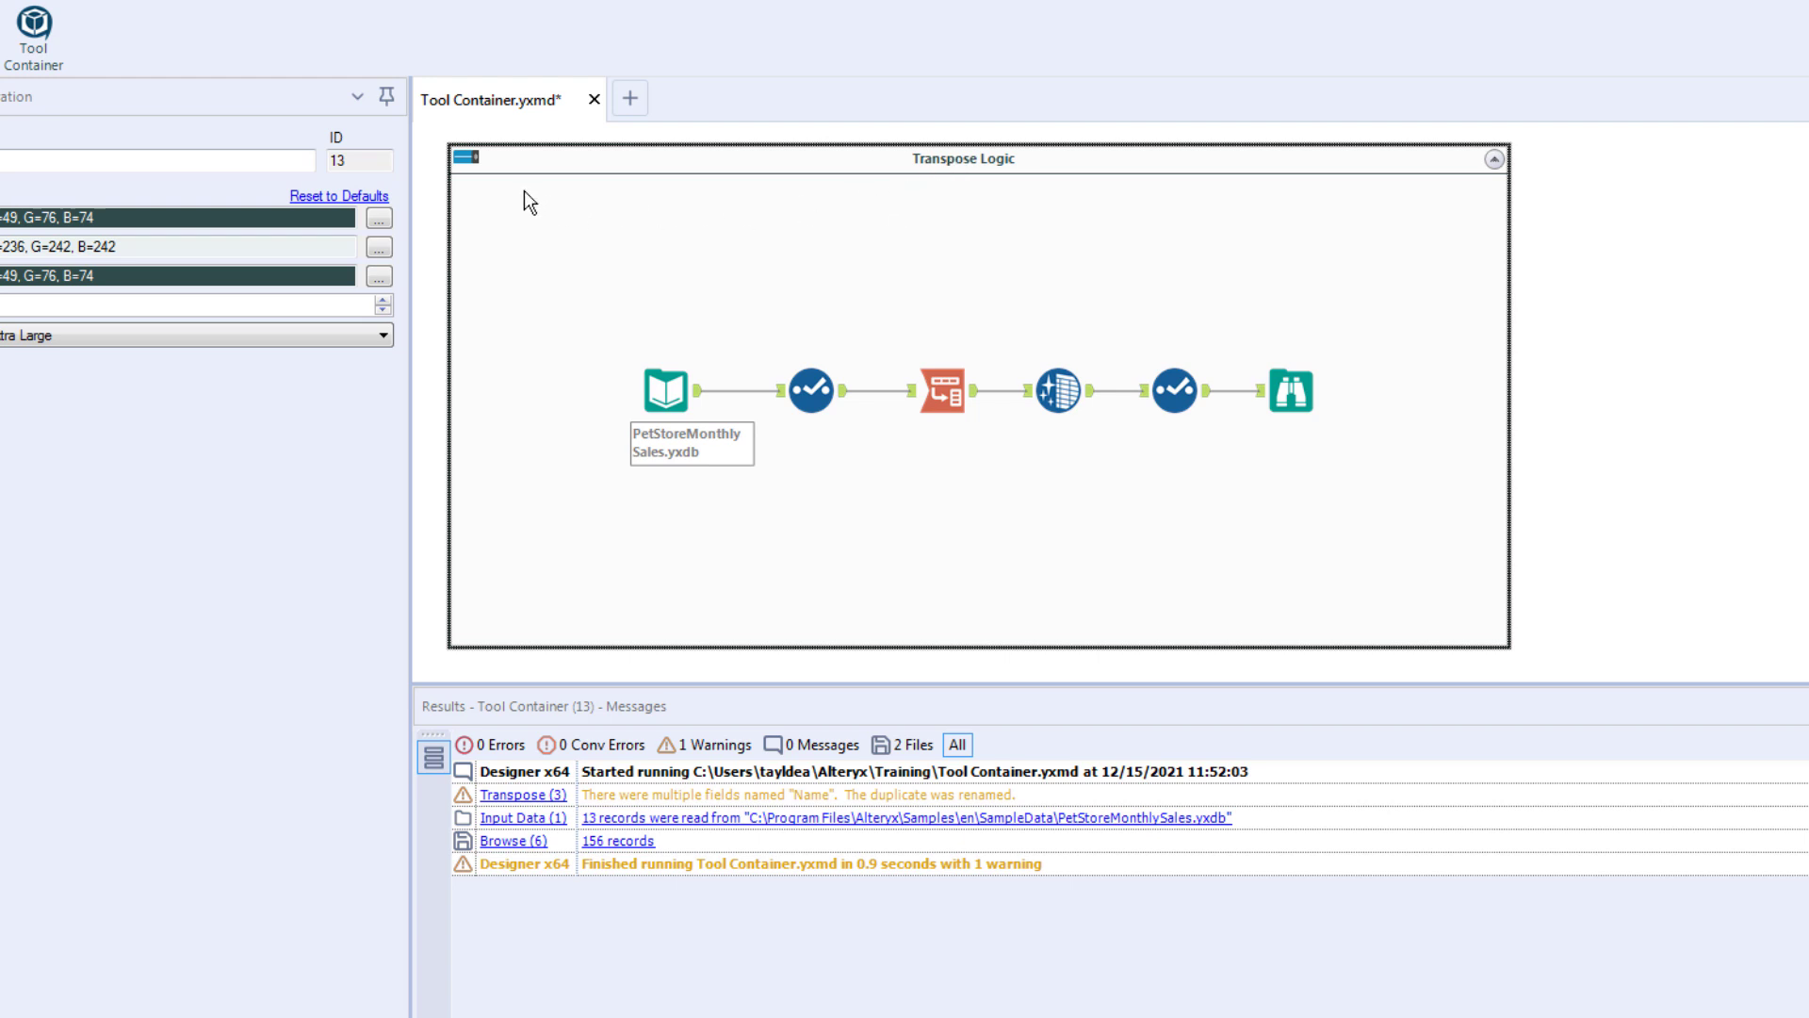
pyautogui.click(466, 158)
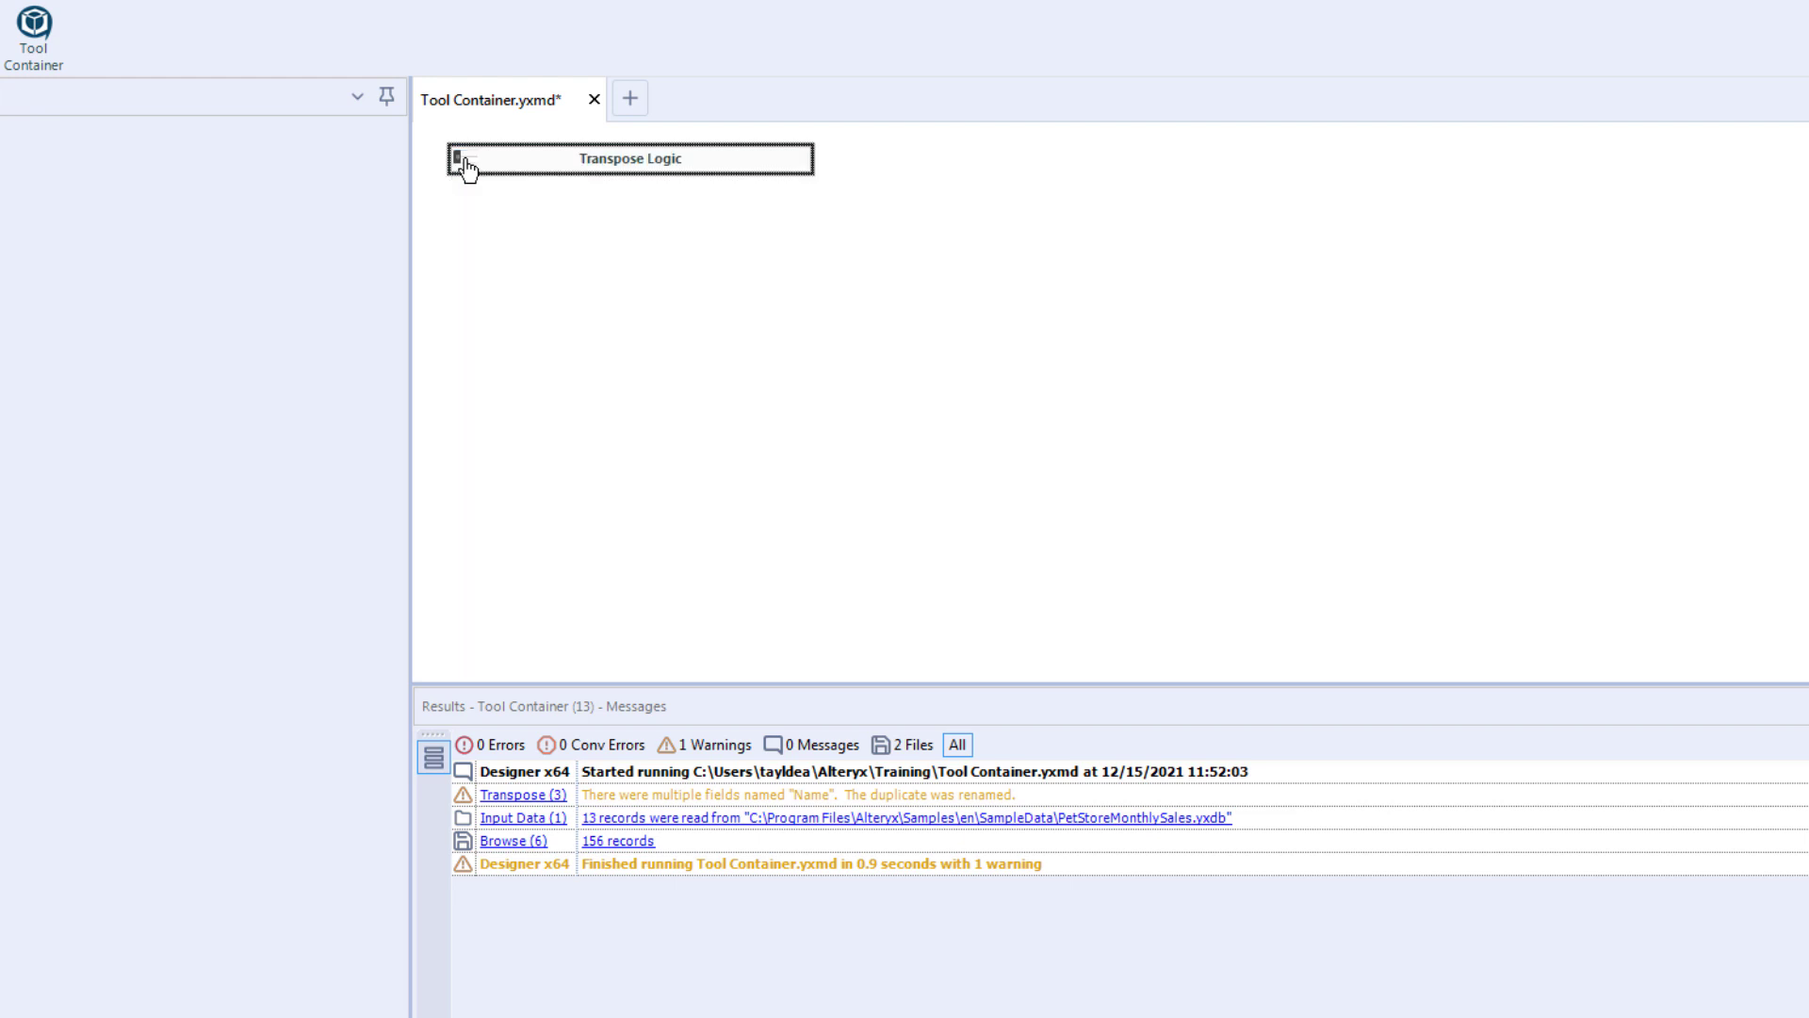
pyautogui.click(465, 159)
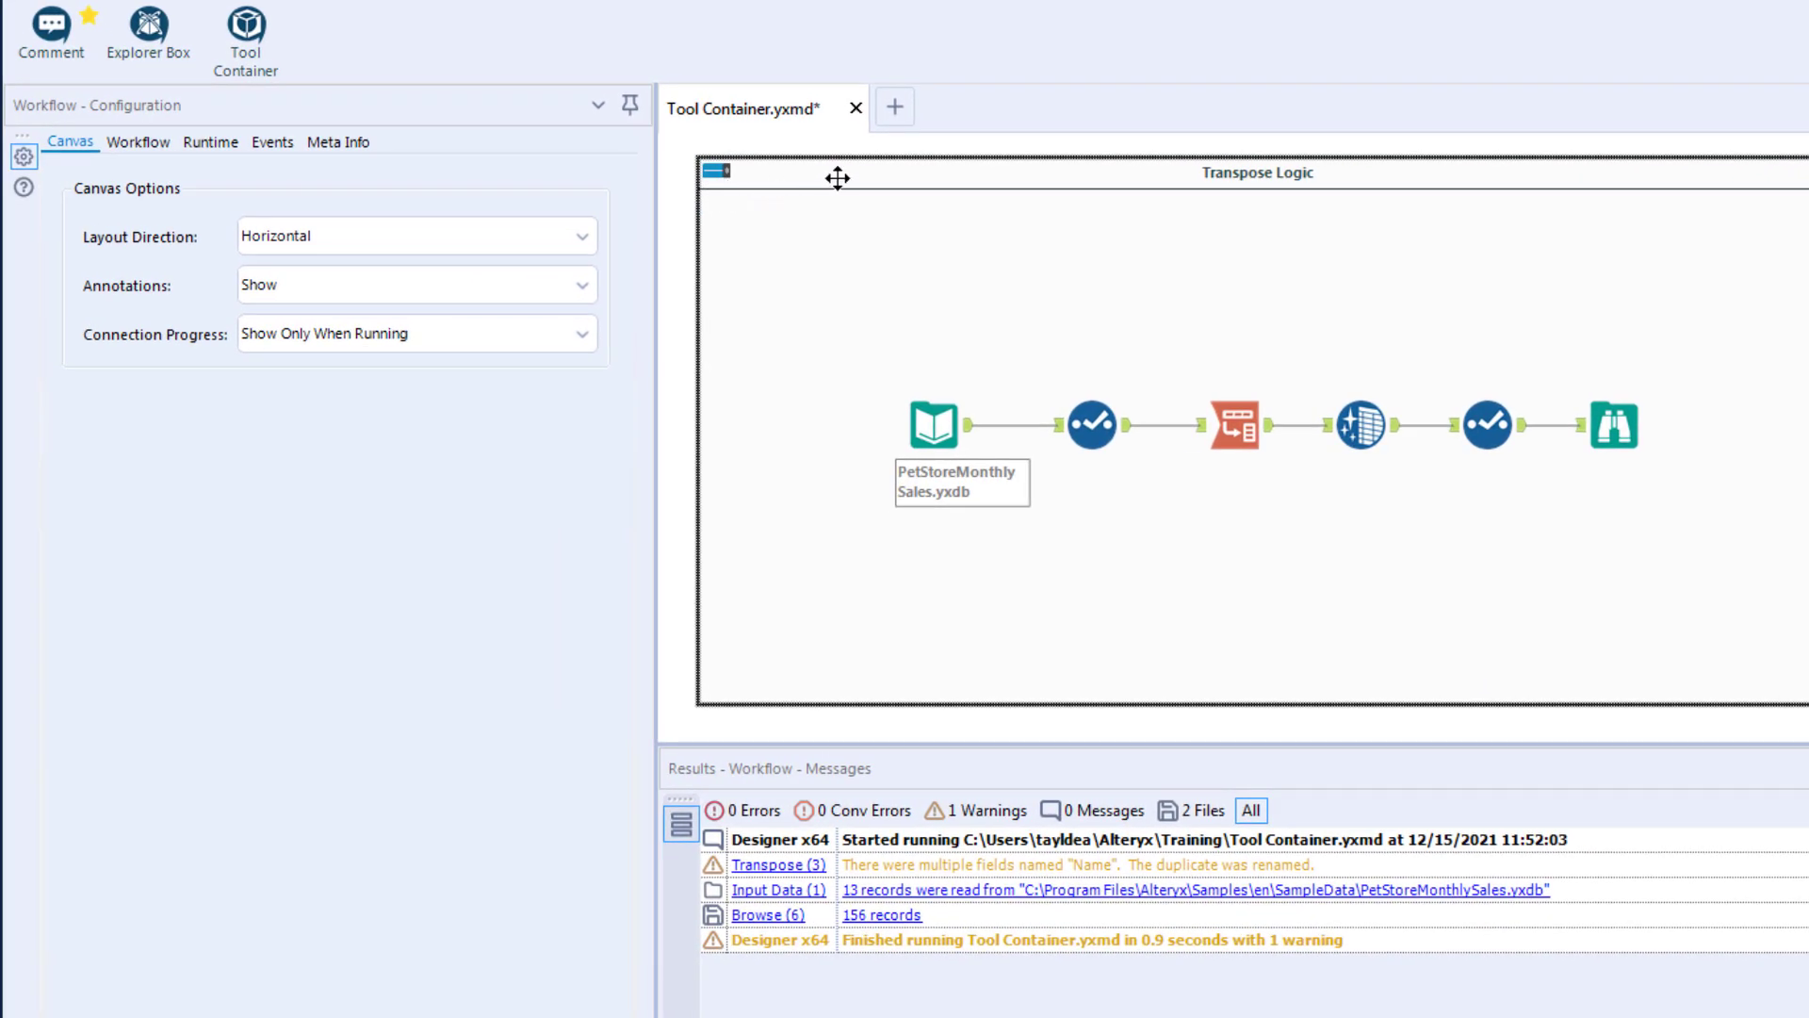
# Step: Toggle the Disabled option in the Transpose Logic container's configuration
pyautogui.click(761, 173)
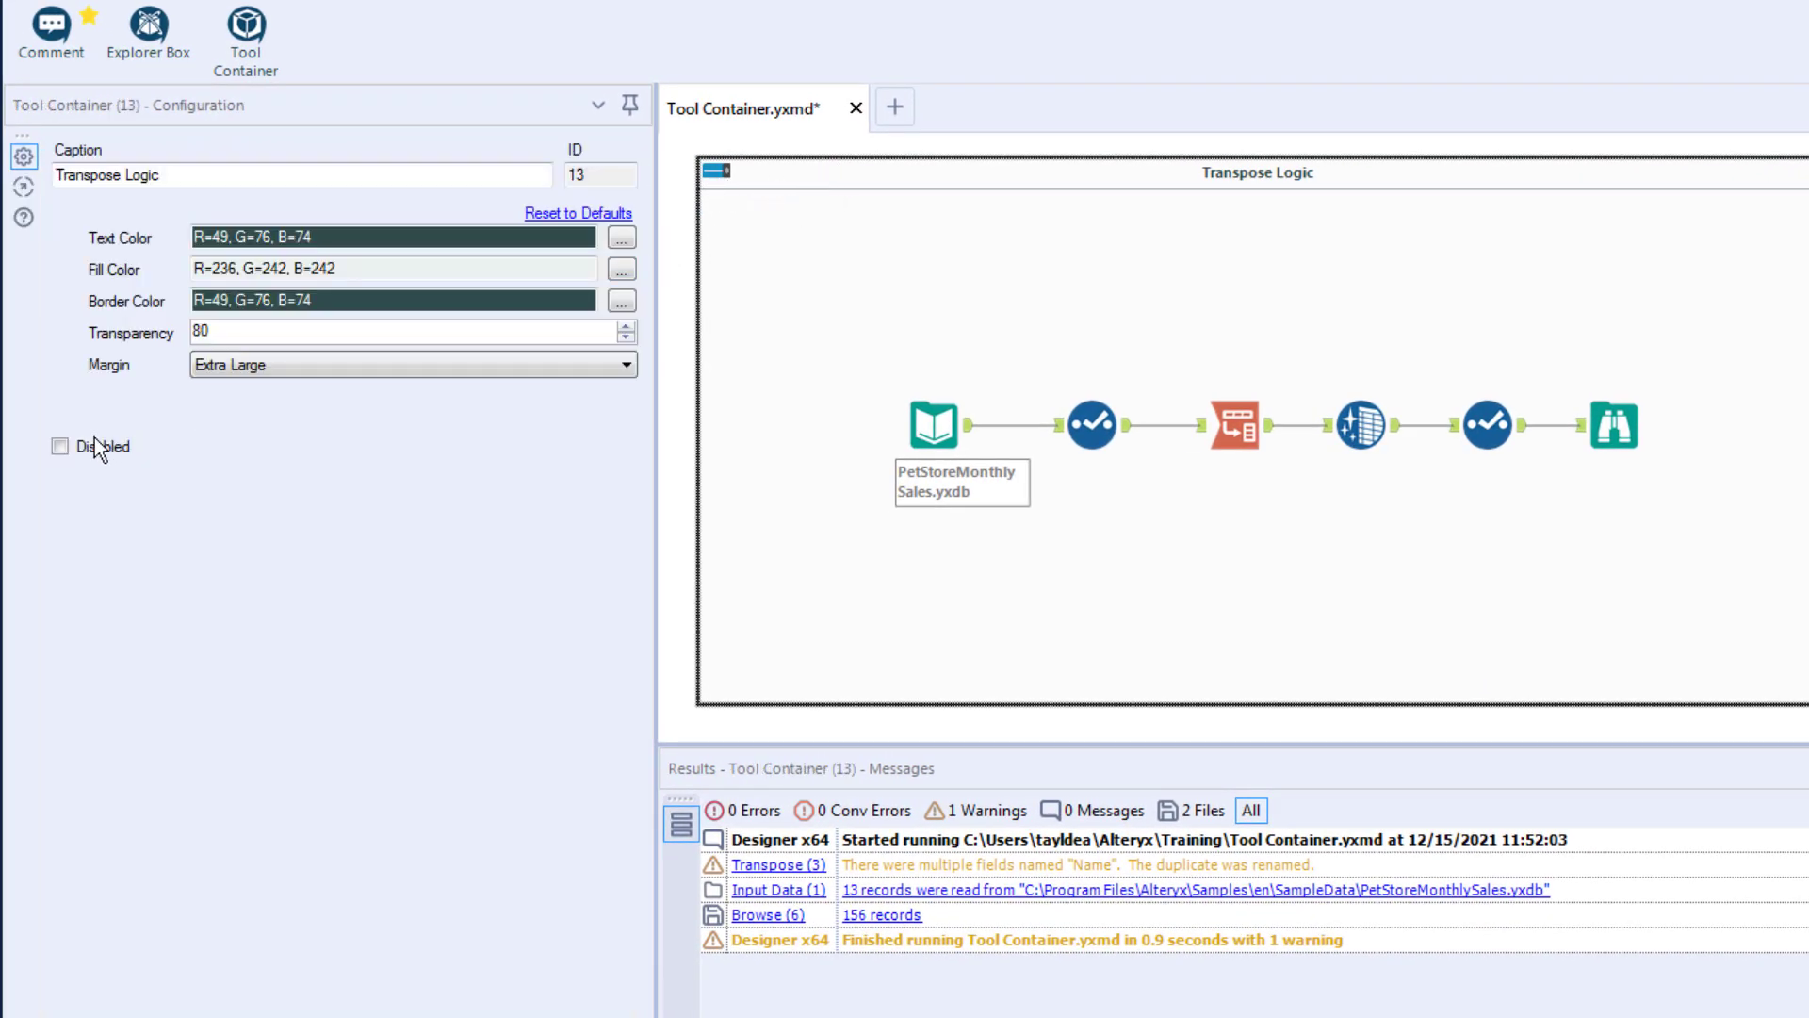
pyautogui.click(59, 445)
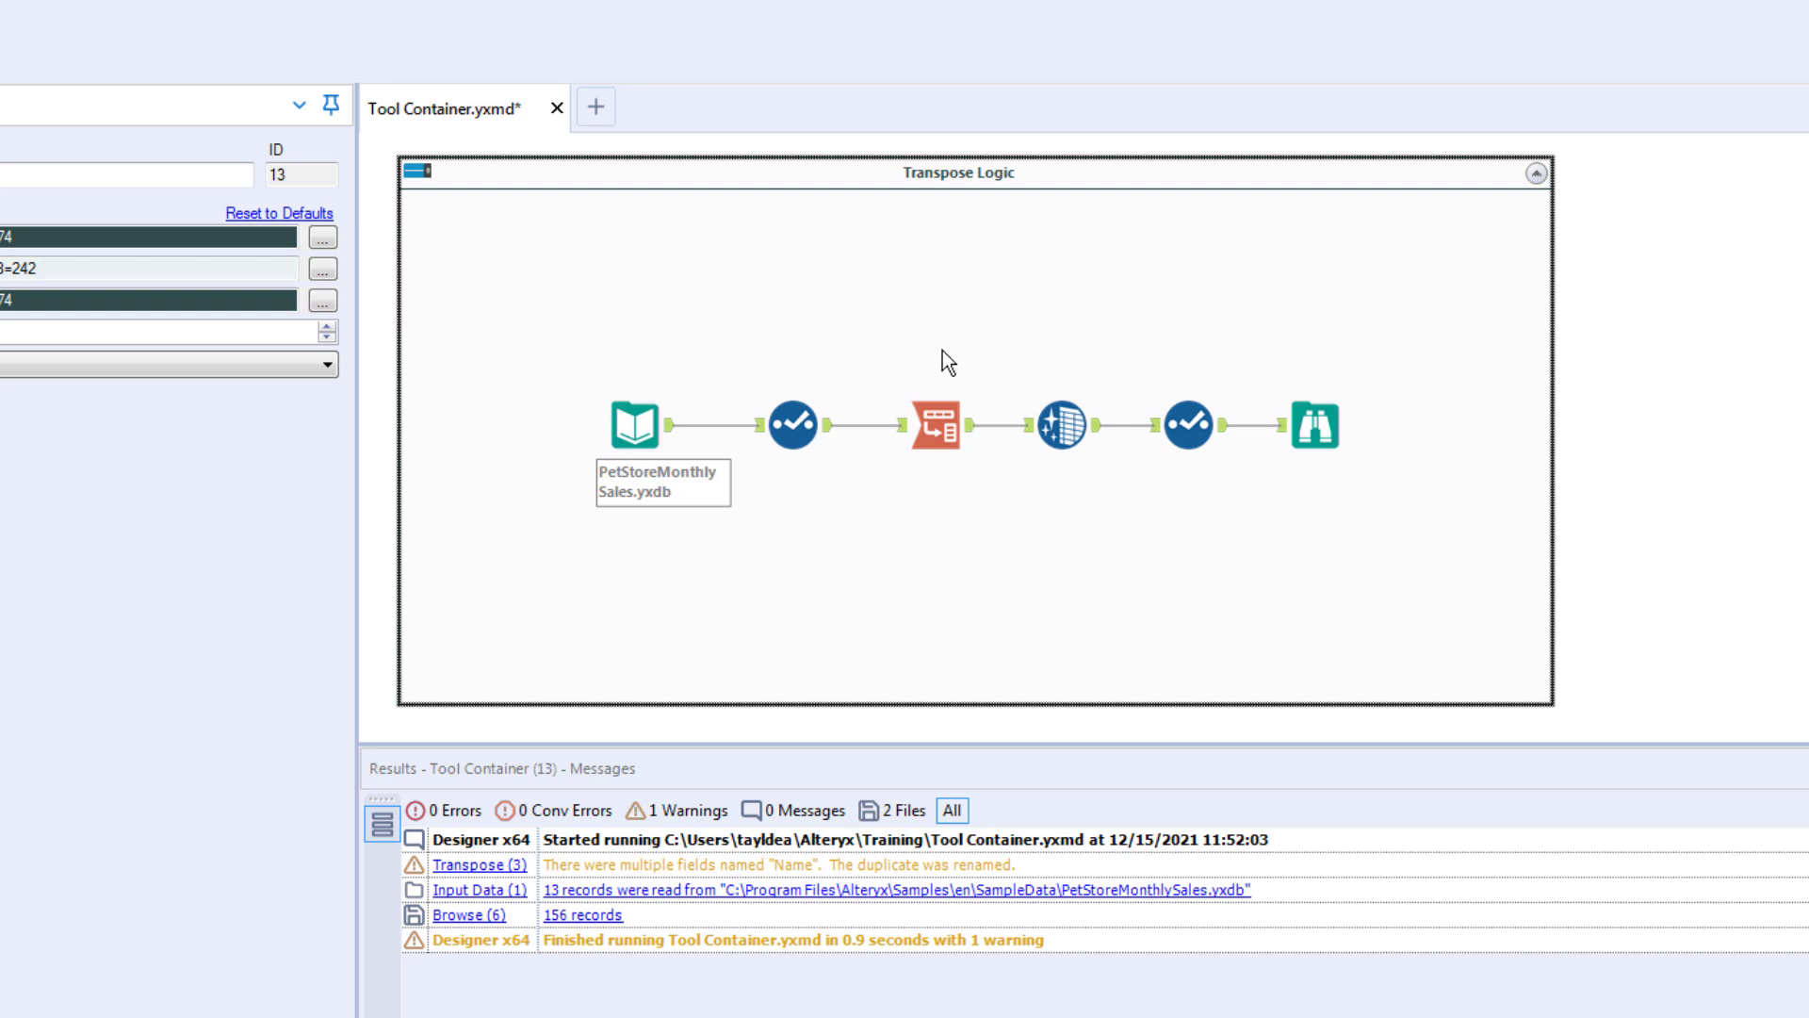
# Step: Select the last two tools before the Browse and add them to a new nested container
pyautogui.moveTo(1004, 351); pyautogui.dragTo(1268, 496)
pyautogui.rightClick(1064, 412)
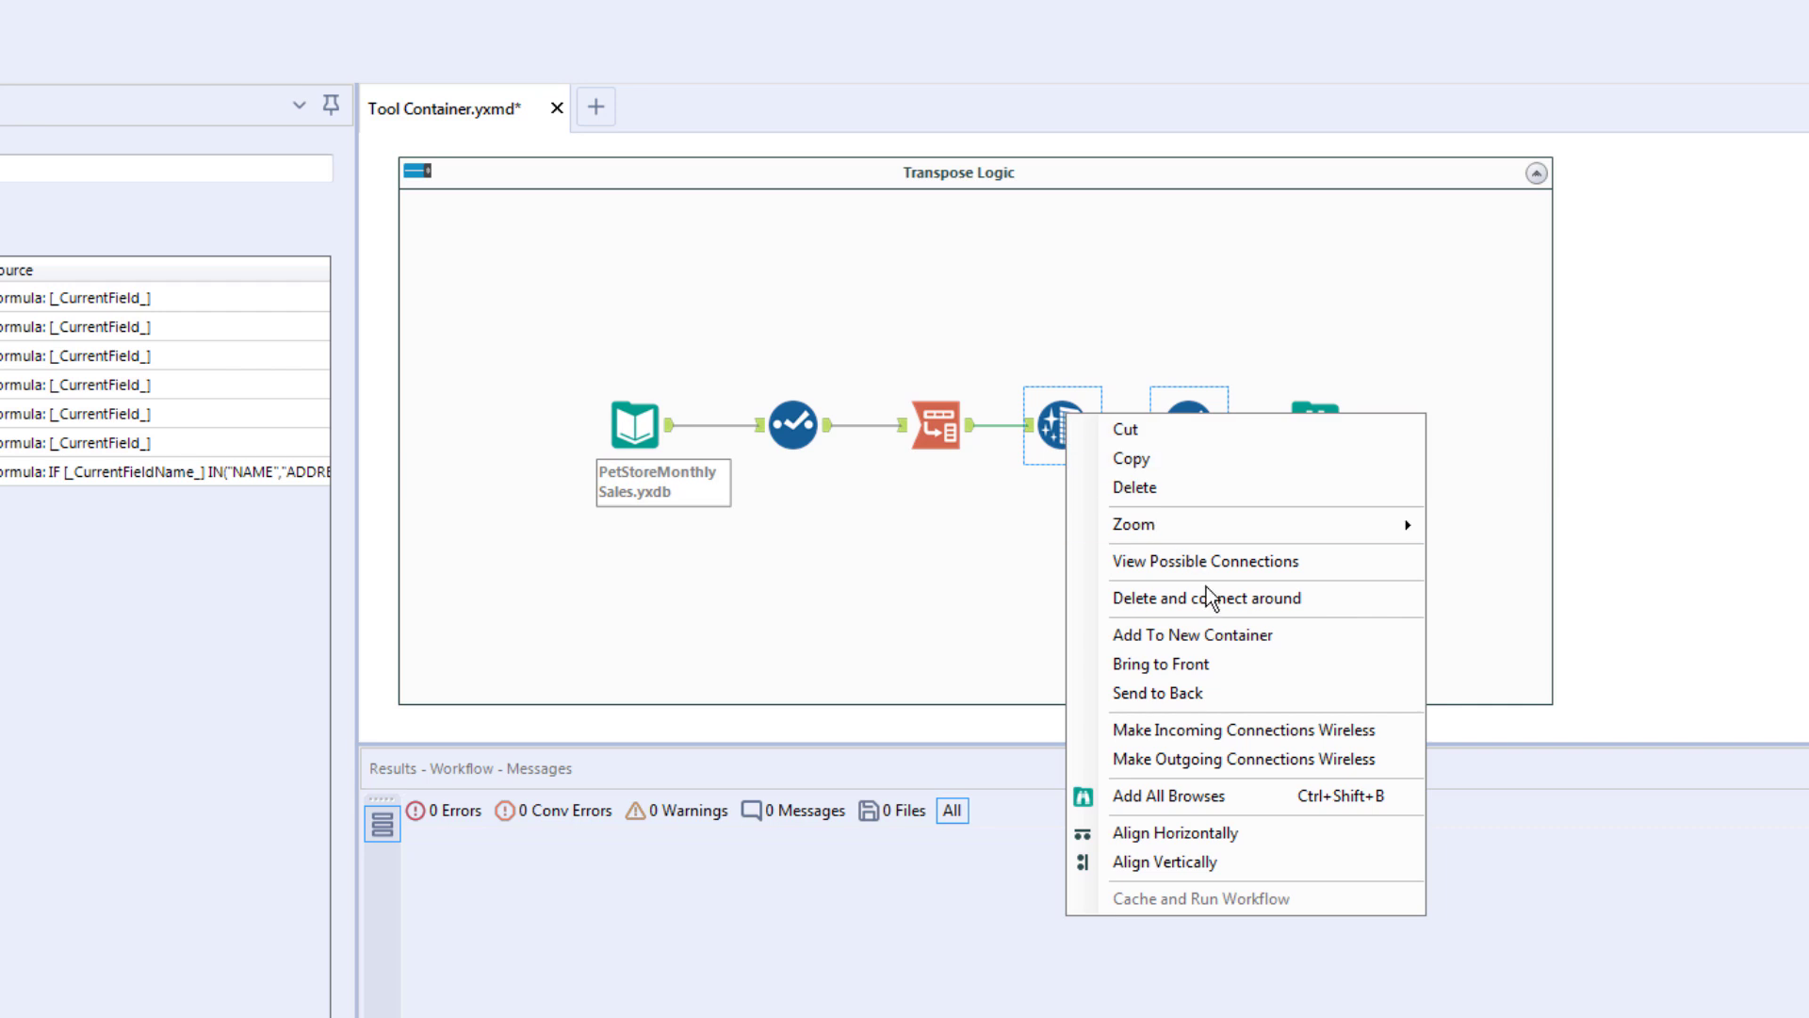
pyautogui.click(1242, 634)
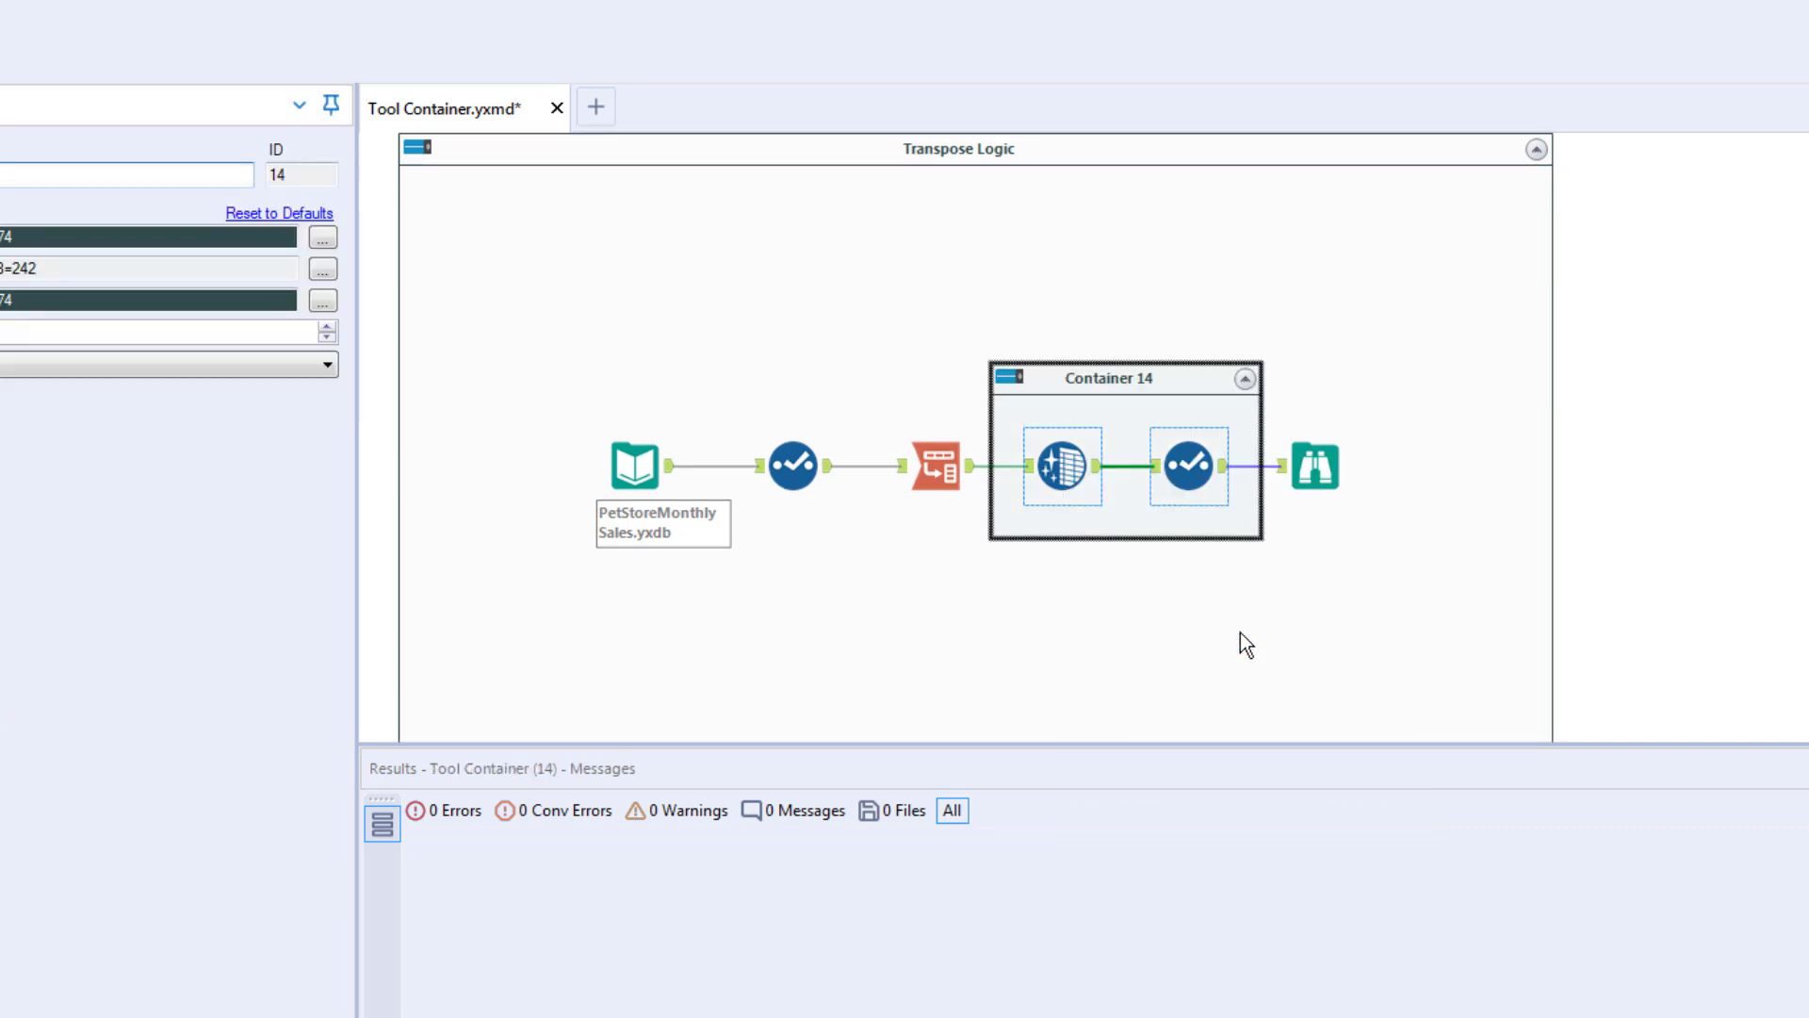
pyautogui.moveTo(1254, 743); pyautogui.dragTo(1256, 805)
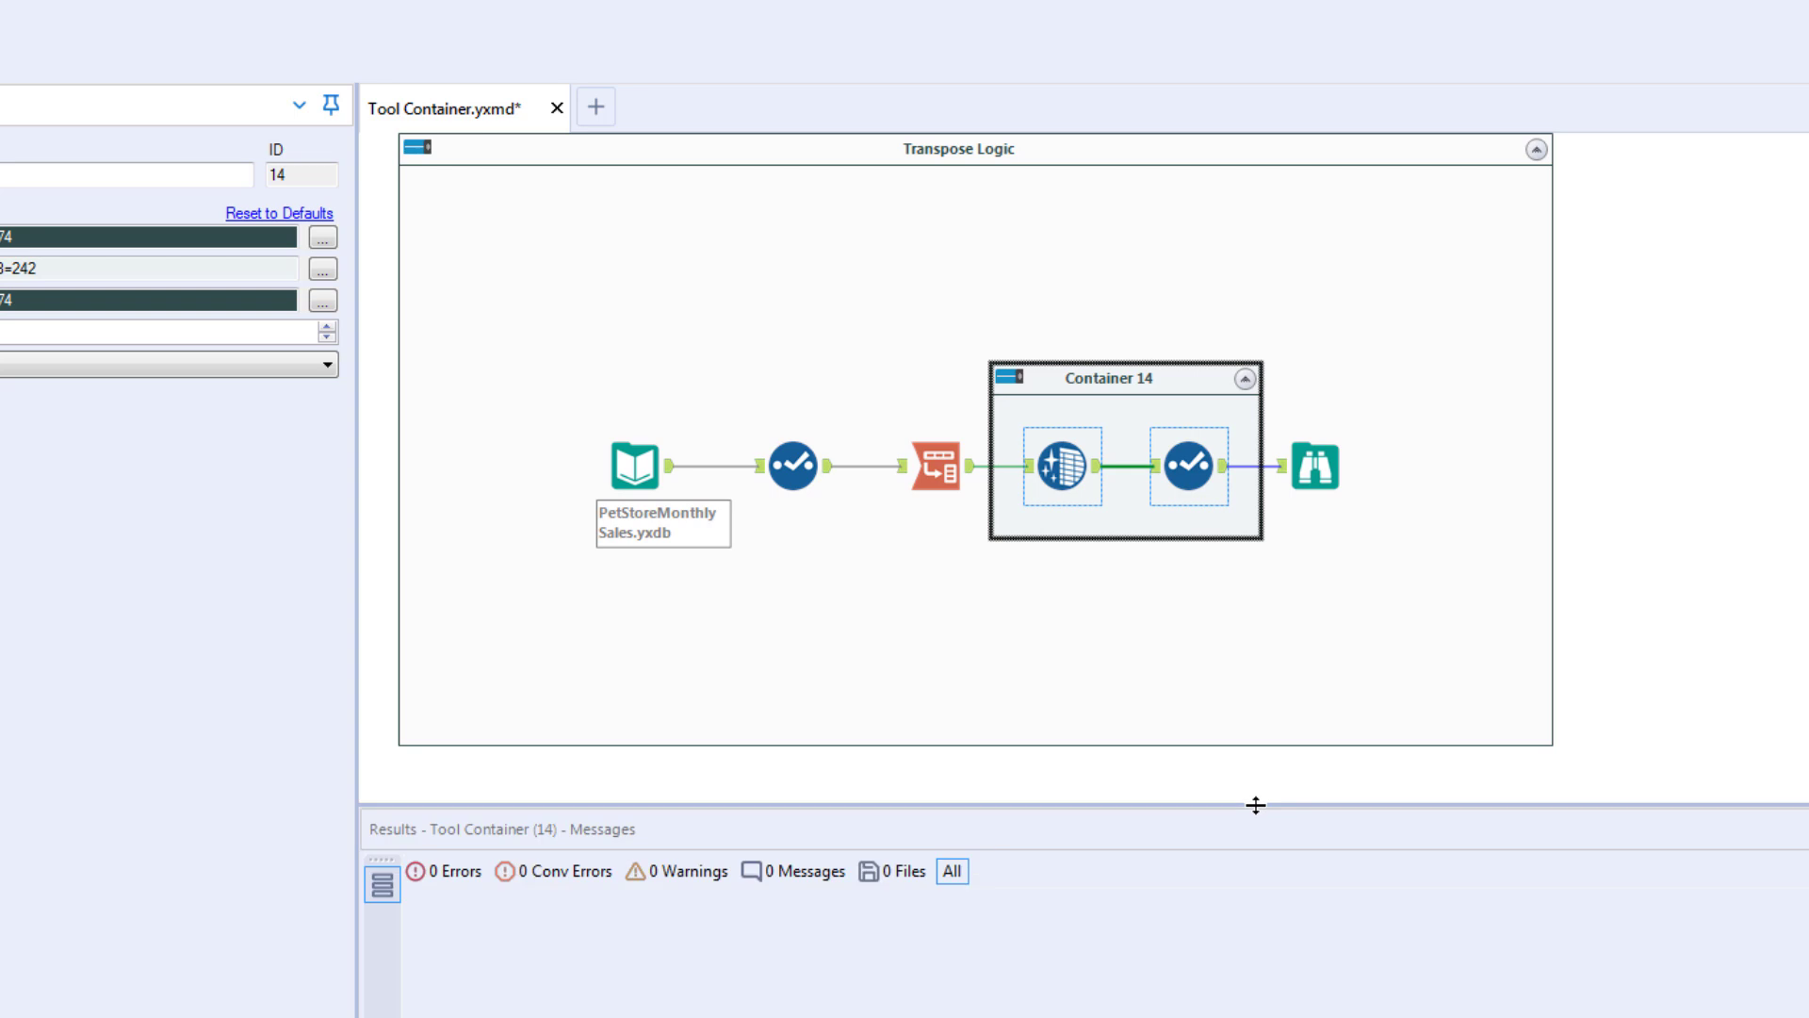